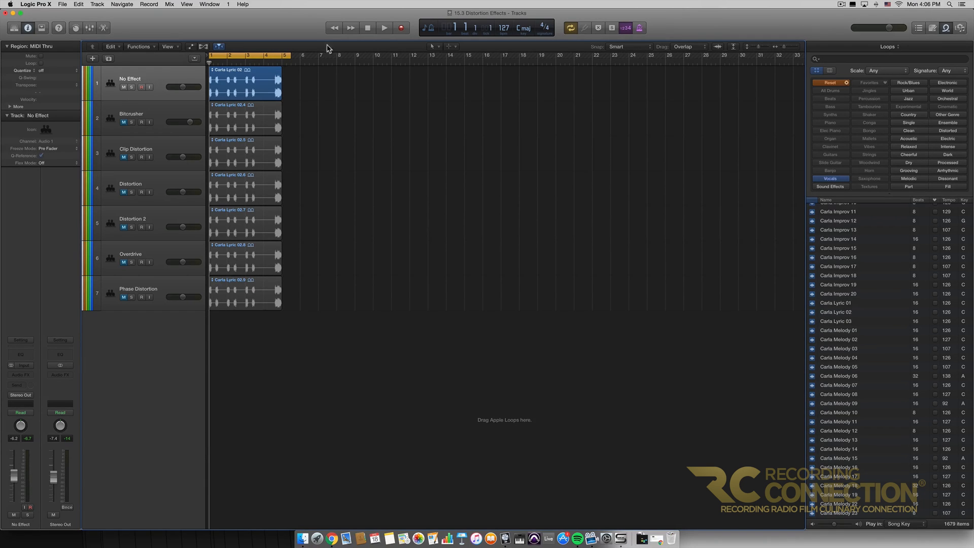
Play back the dry vocal on the No Effect track, and return the playhead to the start of the project.
left_click(368, 28)
left_click(385, 29)
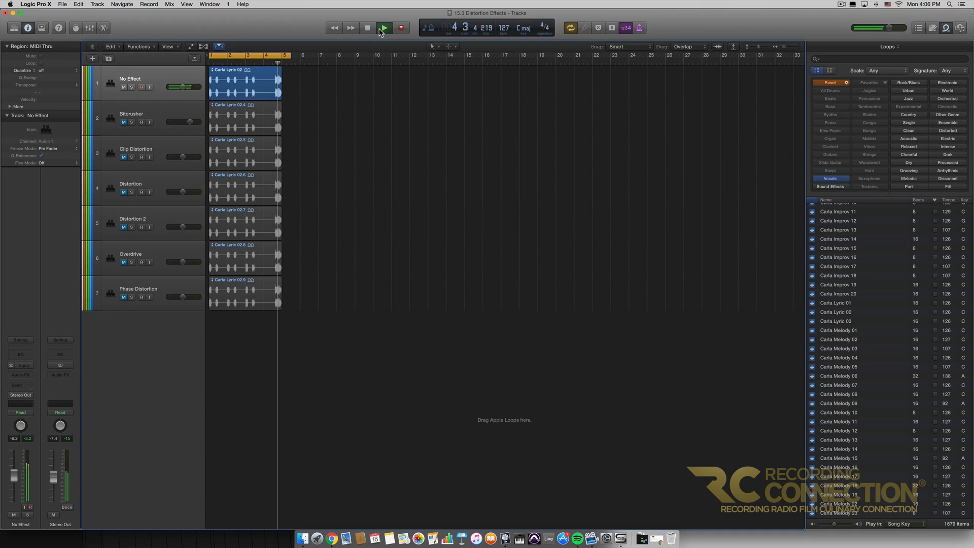
left_click(369, 29)
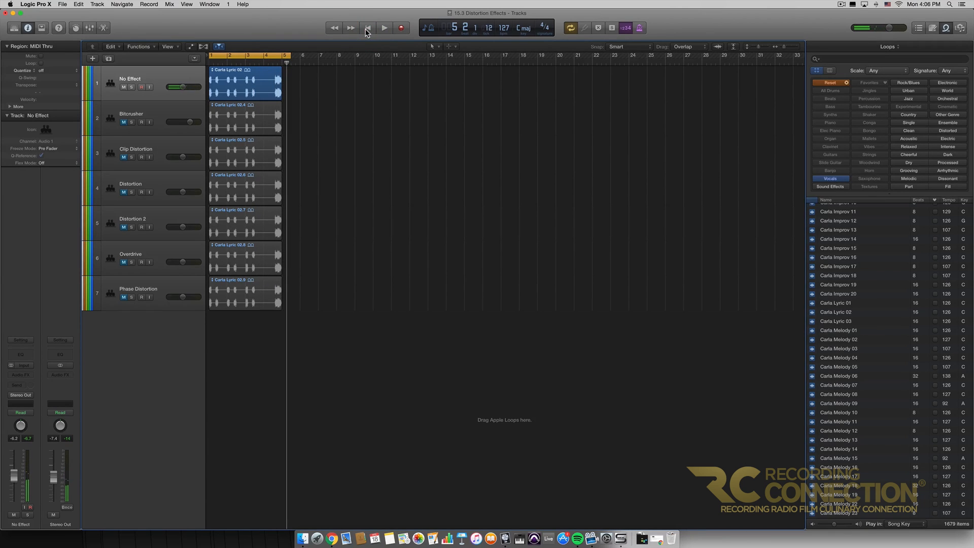
left_click(366, 29)
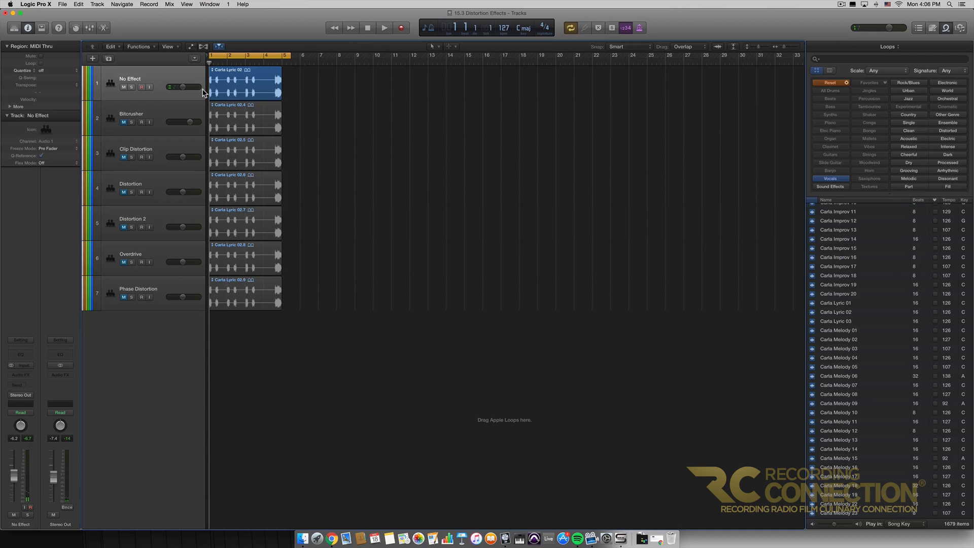
Mute the No Effect track, unmute and select the Bitcrusher track, and open its Bitcrusher plug-in window.
left_click(124, 112, "shift")
left_click(123, 86)
left_click(159, 109)
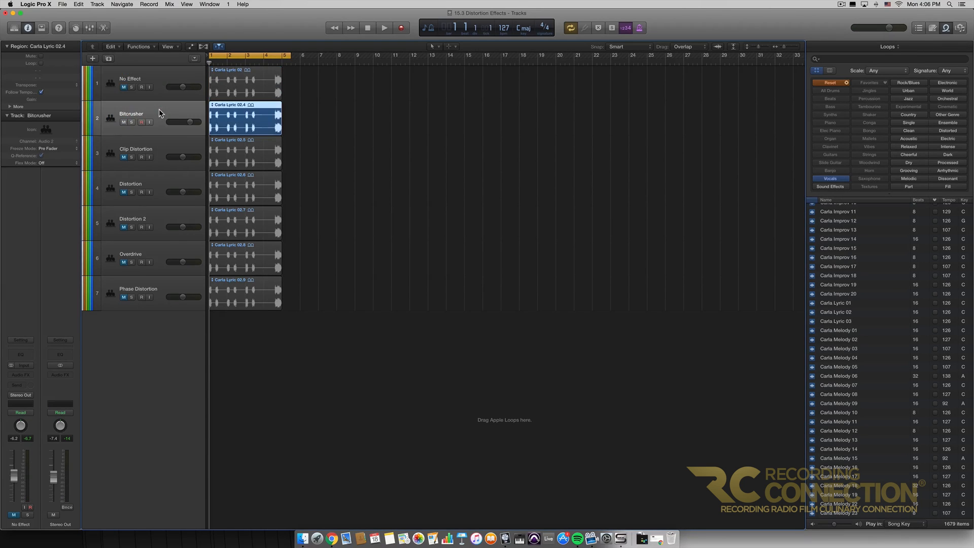
mouse_move(21, 373)
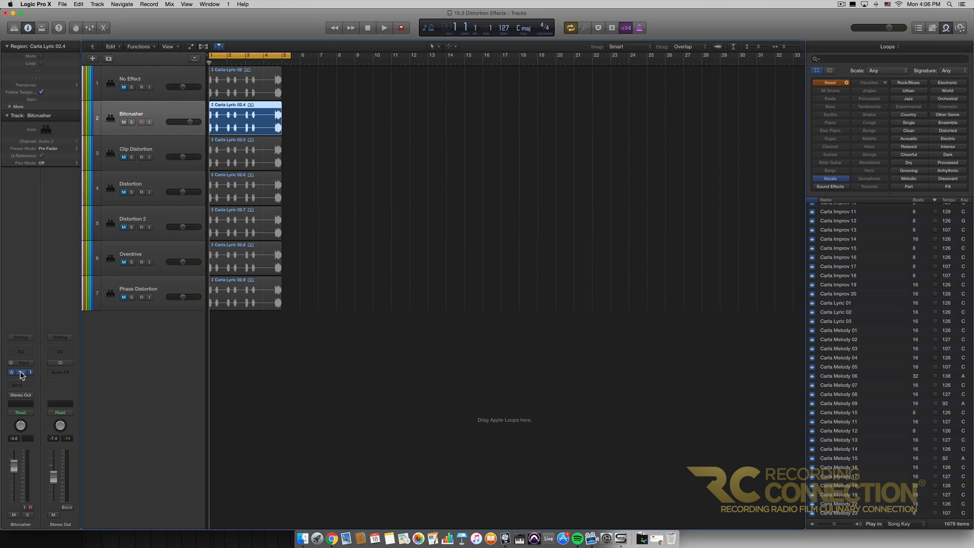
left_click(21, 373)
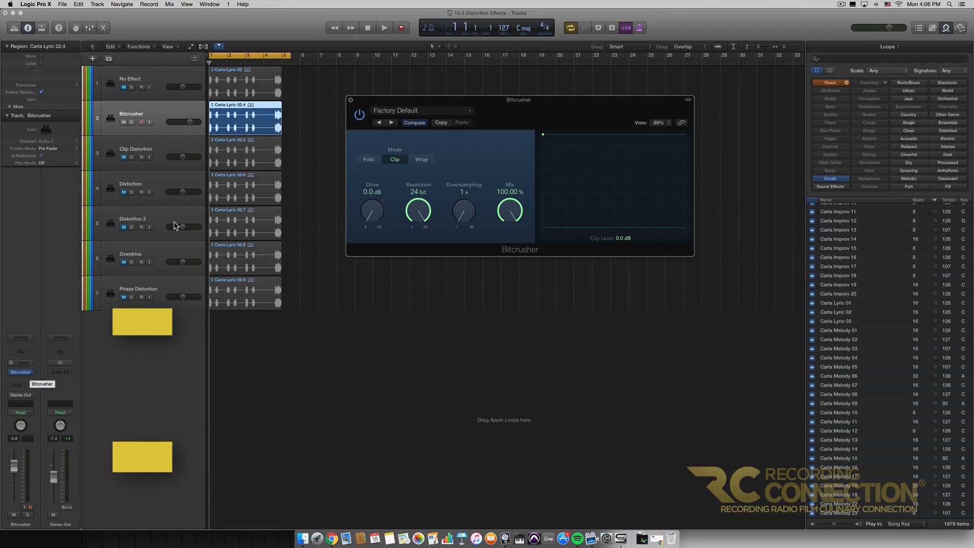
Reinsert Bitcrusher from the Distortion plug-in category on the Bitcrusher track.
left_click(31, 372)
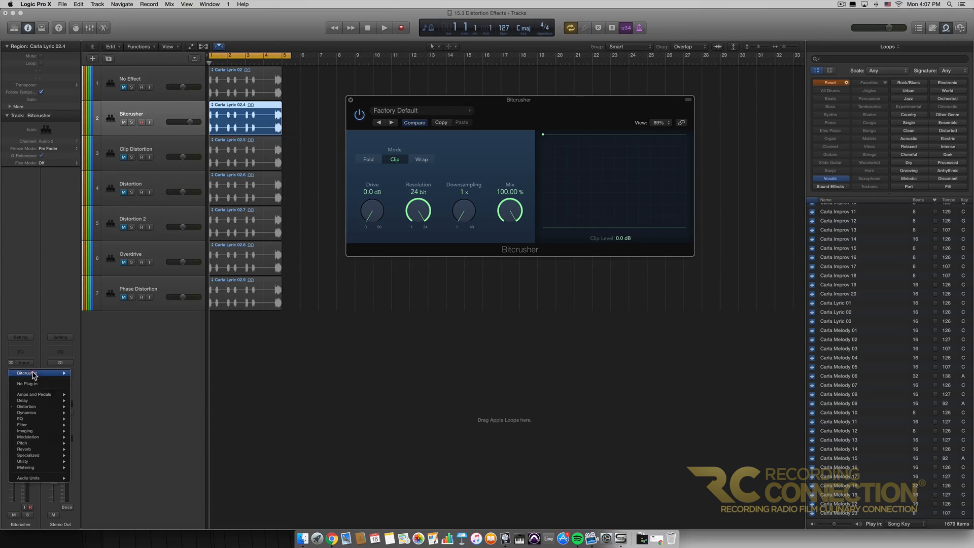
mouse_move(59, 406)
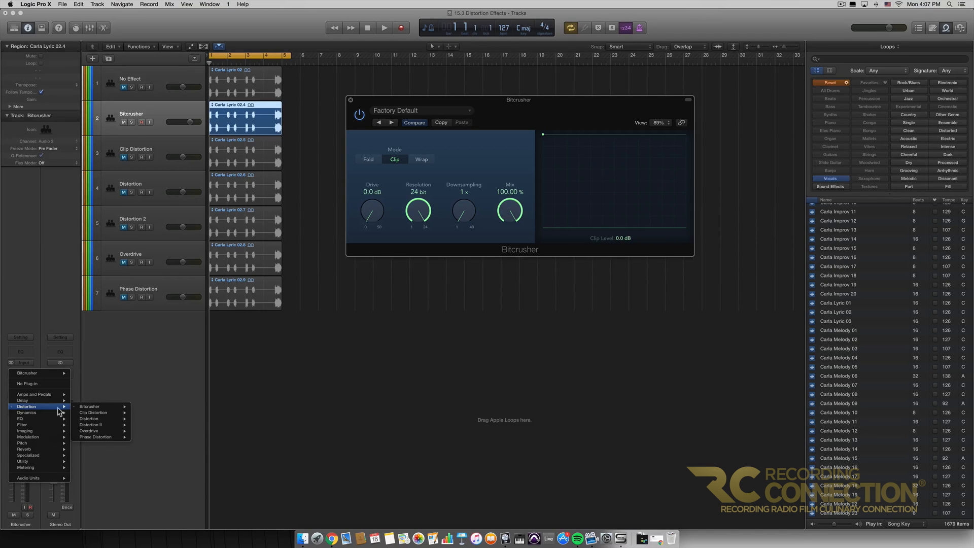
left_click(145, 406)
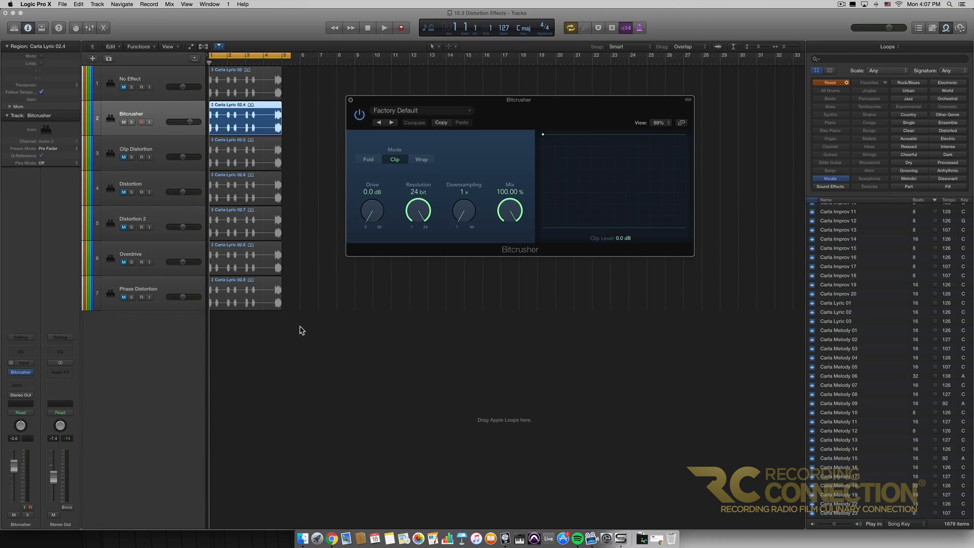
left_click_drag(553, 109, 552, 99)
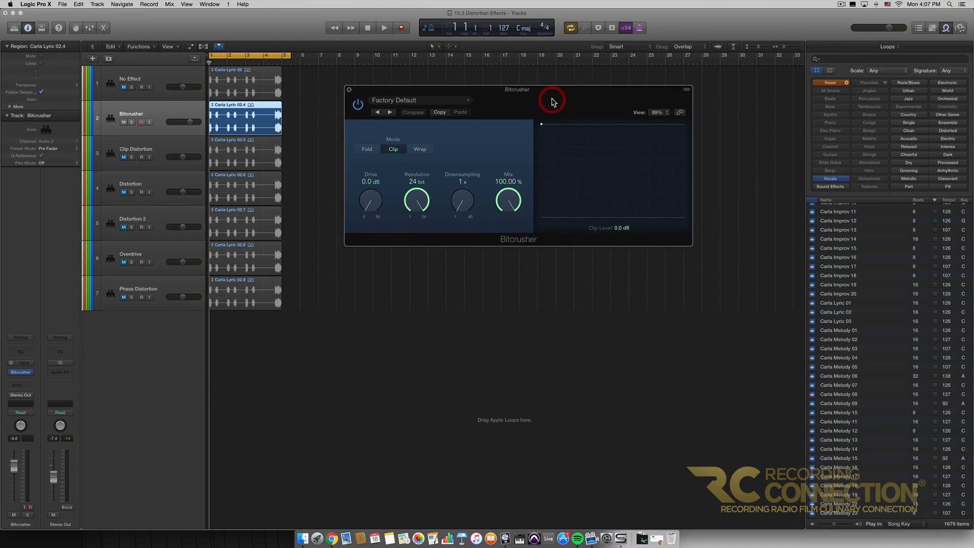
Recall the default setting in the Bitcrusher plug-in and move its window slightly higher over the workspace.
left_click(425, 101)
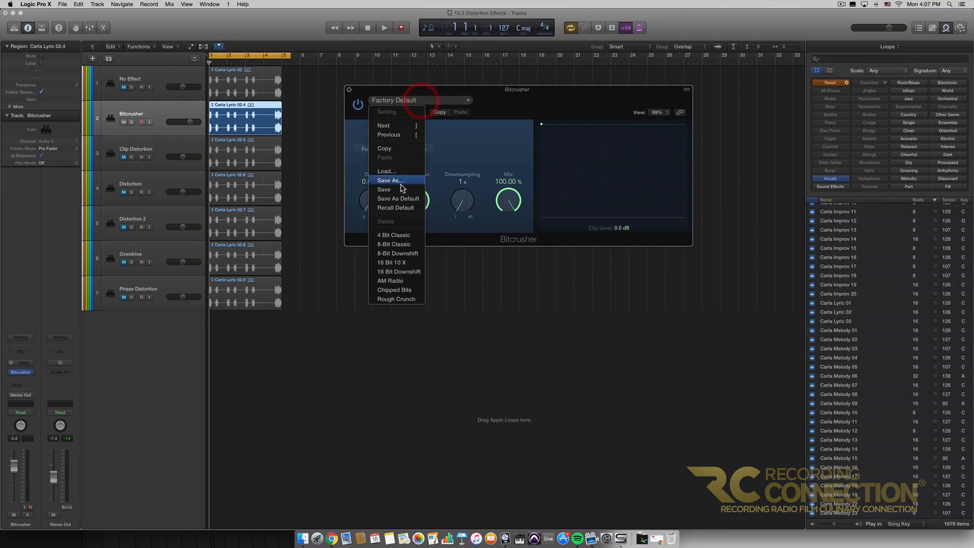
left_click(399, 206)
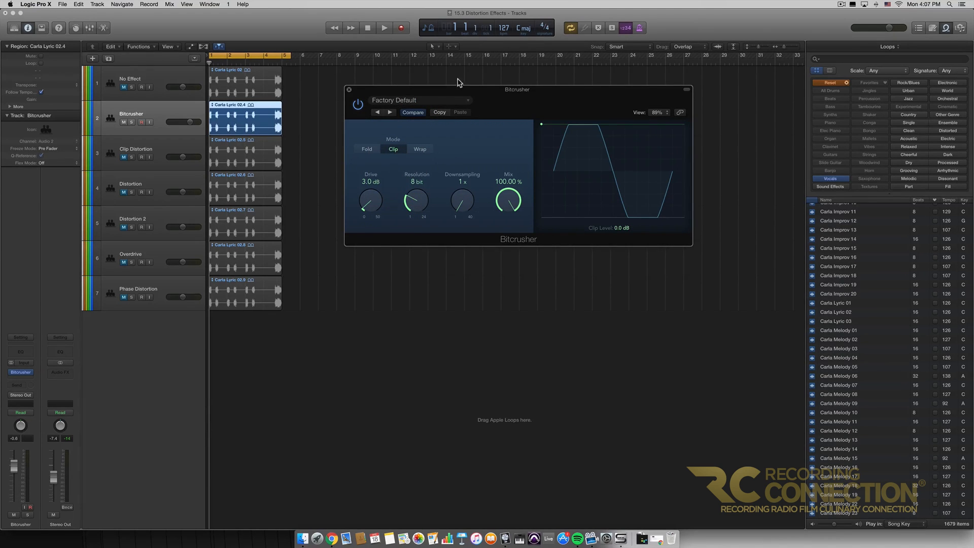
left_click(428, 101)
left_click(388, 208)
left_click_drag(518, 108, 525, 103)
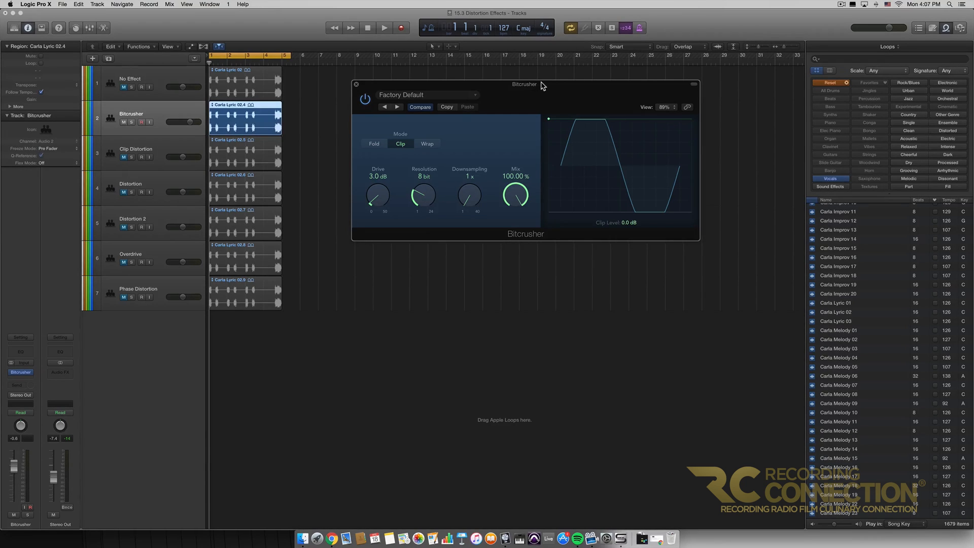
mouse_move(543, 91)
left_mouse_down()
mouse_move(552, 88)
mouse_move(542, 84)
left_mouse_up()
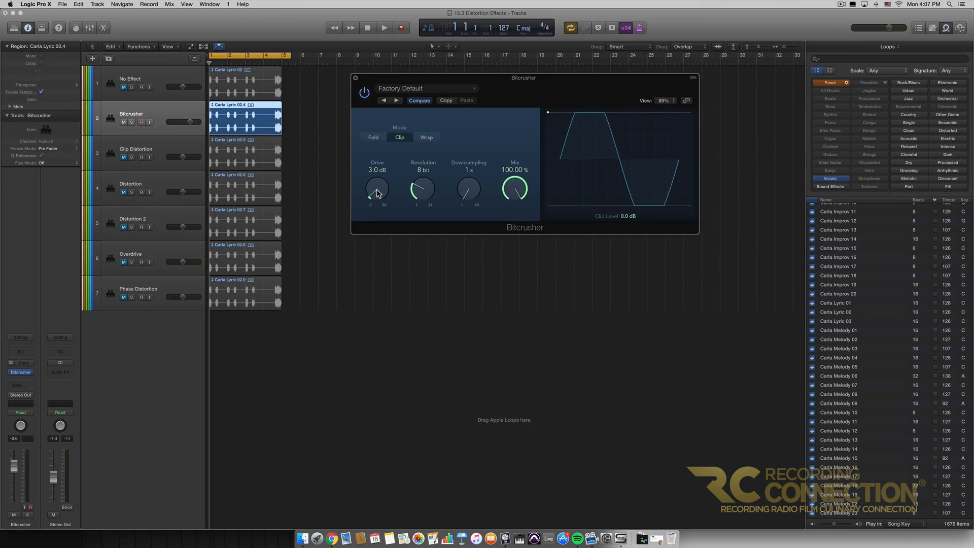
Lower the Bitcrusher's resolution to 1 bit for comparison and restore it to 8 bit.
mouse_move(378, 193)
left_mouse_down()
mouse_move(375, 168)
mouse_move(376, 199)
mouse_move(377, 189)
left_mouse_up()
left_click_drag(419, 191, 423, 235)
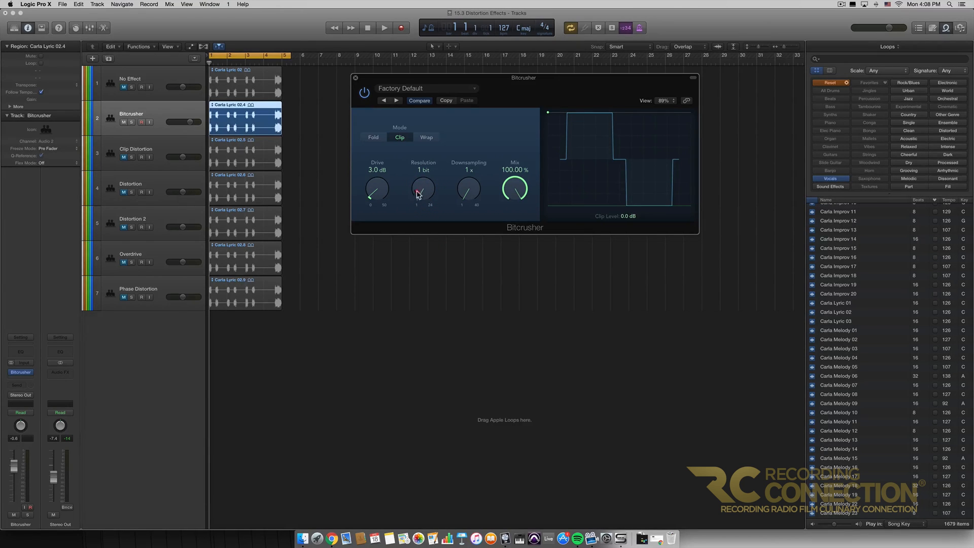
left_click_drag(418, 195, 422, 146)
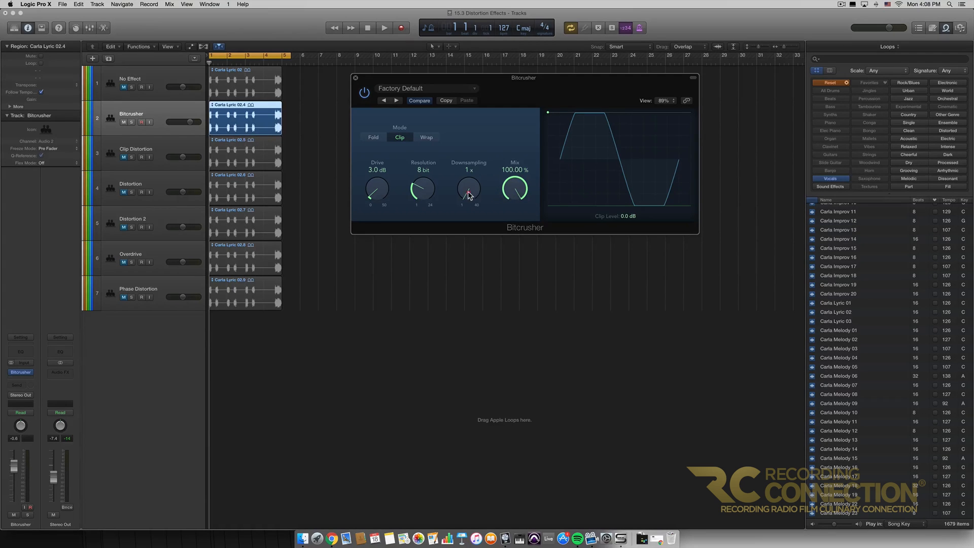
Try the Bitcrusher's downsampling at 10x and 40x, and return it to 1x.
left_click_drag(469, 193, 469, 191)
left_click_drag(470, 196, 470, 161)
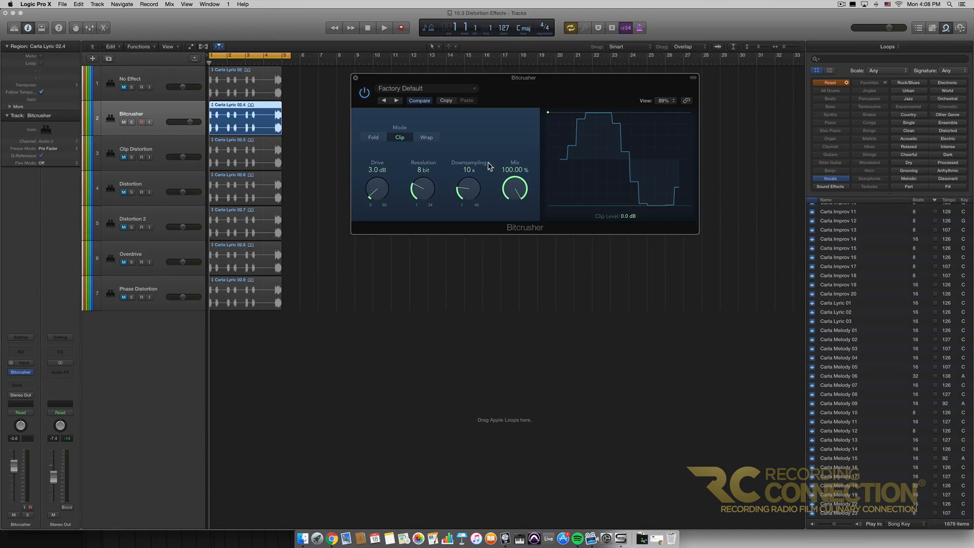
left_click_drag(472, 188, 467, 132)
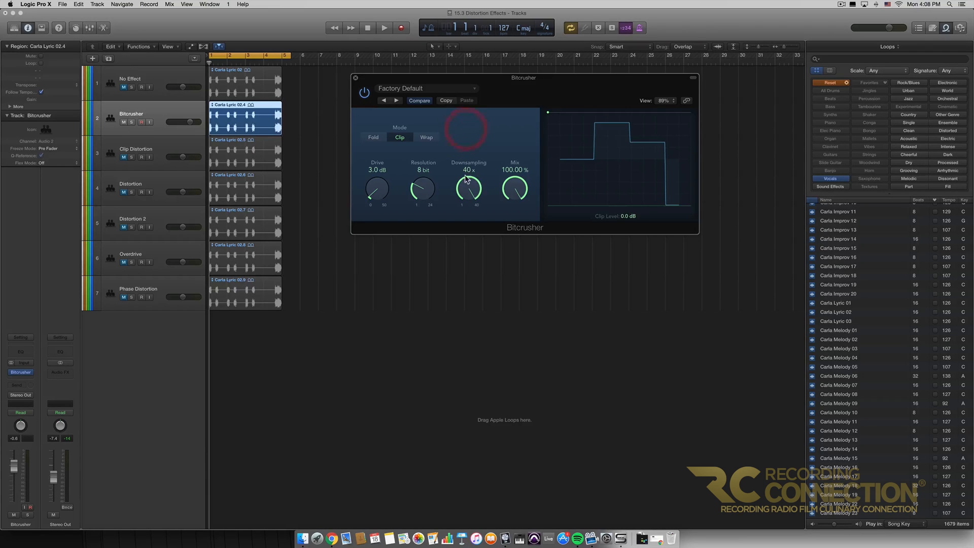
left_click_drag(467, 186, 463, 292)
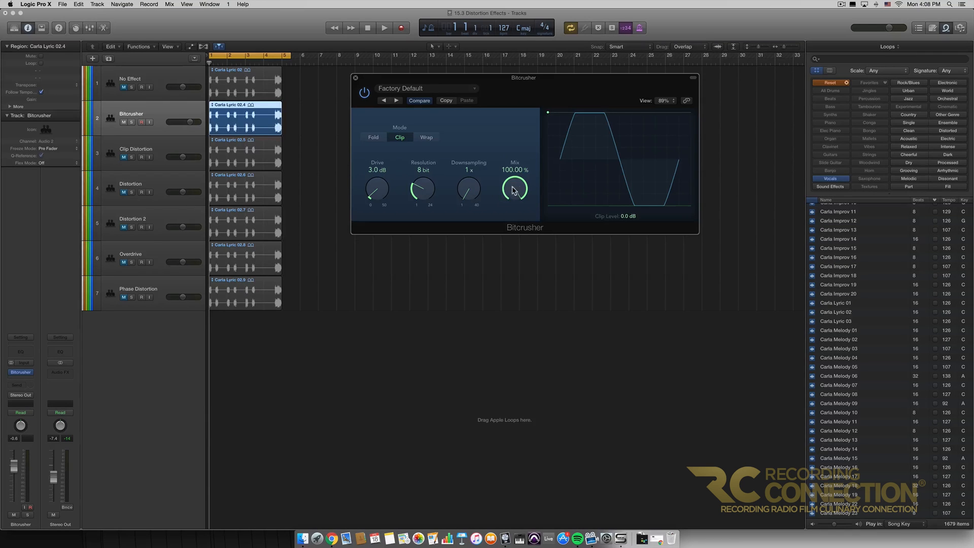
Try out the Bitcrusher's Mix and clip level controls, ending at 100% mix and a 0.0 dB clip level.
mouse_move(515, 187)
left_mouse_down()
mouse_move(507, 326)
mouse_move(499, 171)
mouse_move(521, 348)
mouse_move(501, 111)
left_mouse_up()
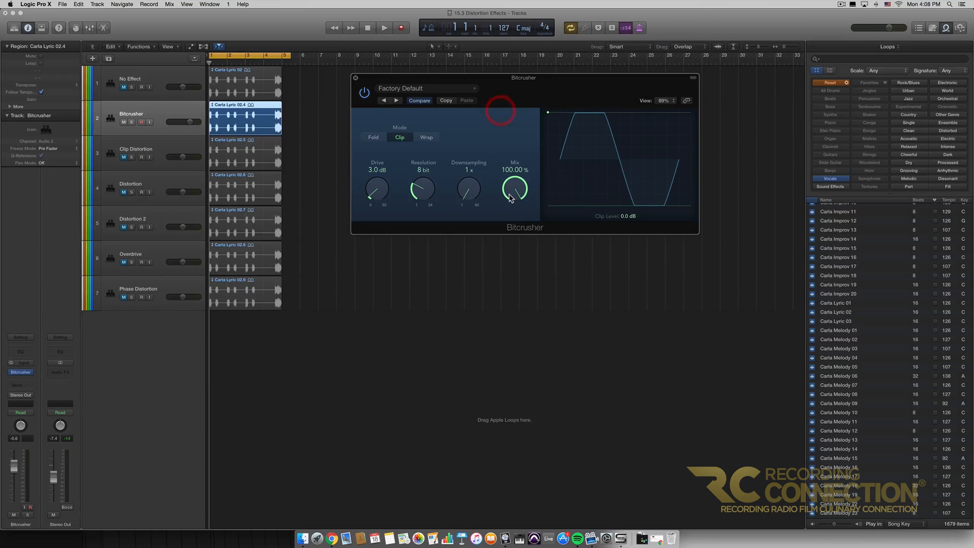
mouse_move(516, 196)
left_mouse_down()
mouse_move(500, 263)
mouse_move(513, 171)
mouse_move(516, 184)
left_mouse_up()
left_click(518, 187, "alt")
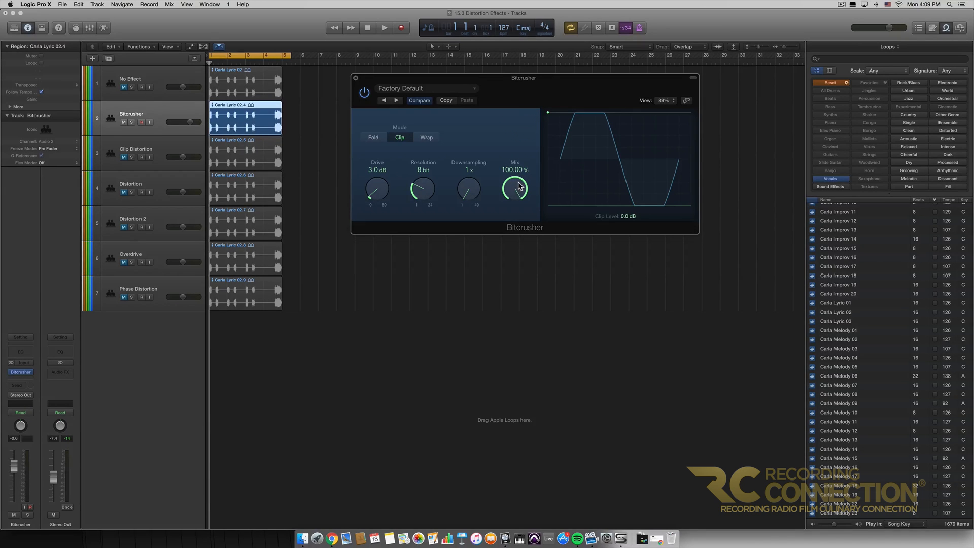
left_click_drag(512, 187, 519, 145)
mouse_move(548, 112)
left_mouse_down()
mouse_move(542, 160)
mouse_move(548, 103)
left_mouse_up()
mouse_move(546, 115)
left_mouse_down()
mouse_move(546, 131)
mouse_move(546, 106)
mouse_move(549, 131)
mouse_move(550, 98)
left_mouse_up()
Compare the Bitcrusher's Fold and Wrap distortion modes with Clip, finishing with Clip selected.
left_click(374, 138)
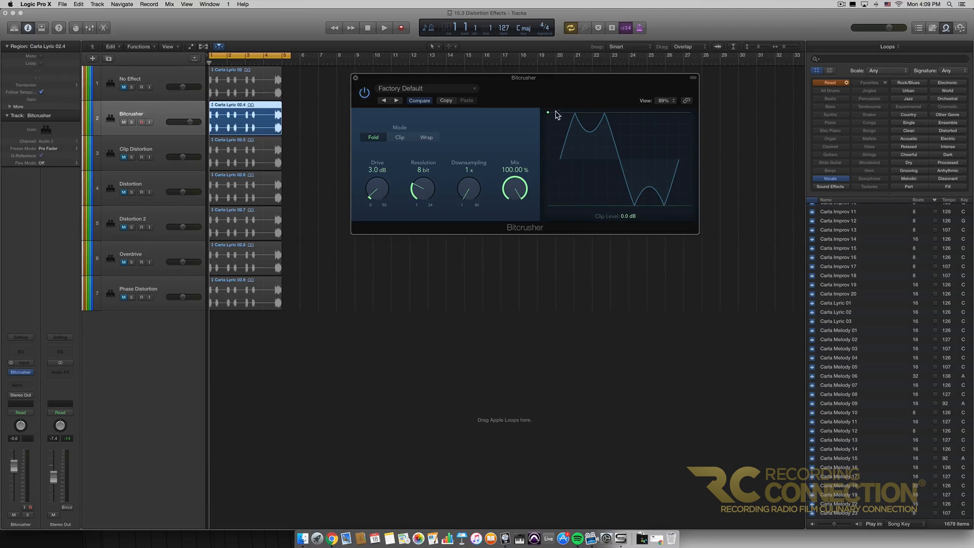
left_click(428, 137)
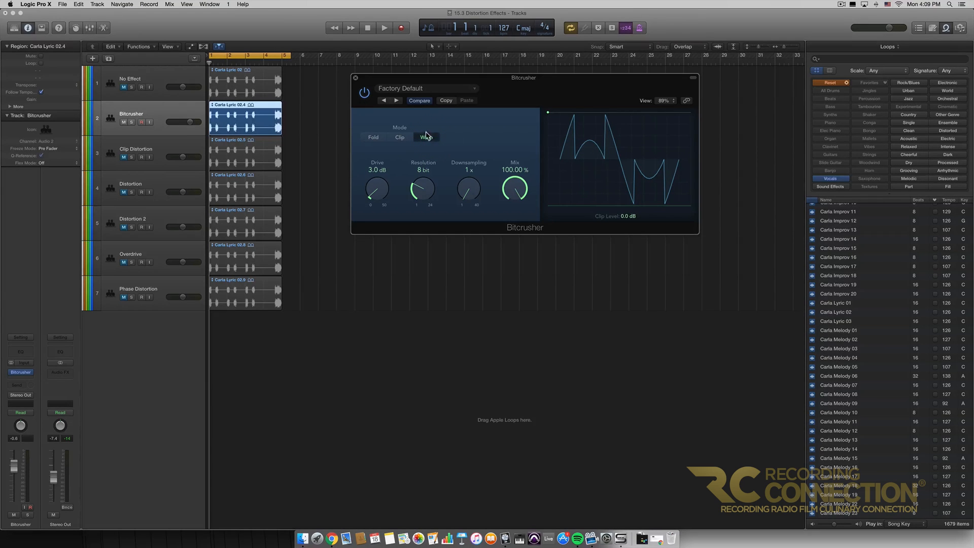
left_click(402, 140)
left_click(372, 137)
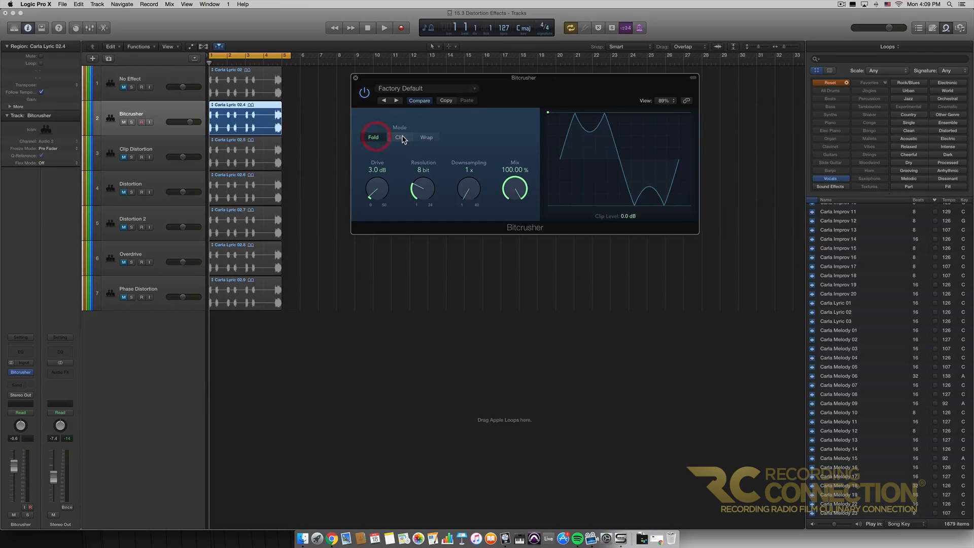
left_click(401, 138)
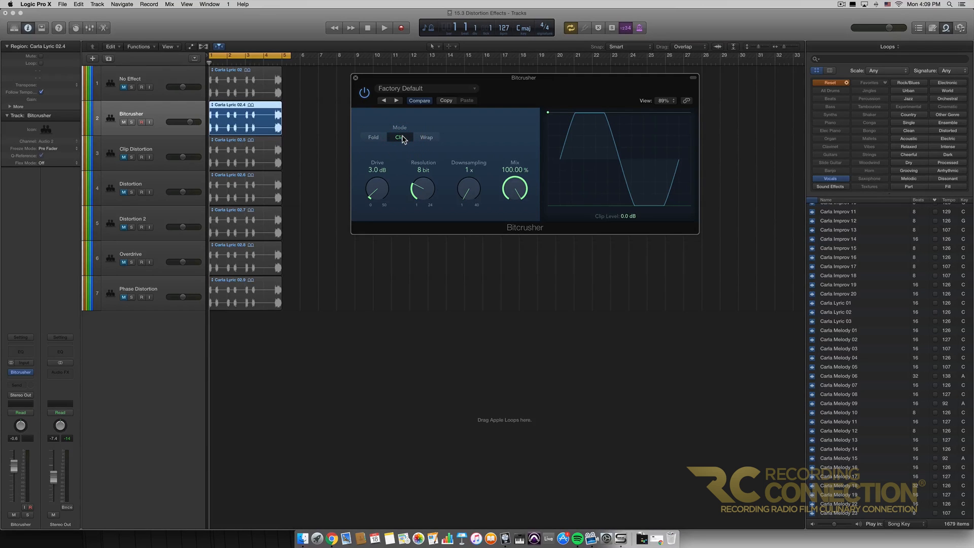
Review the Bitcrusher presets, recall the default setting again, and shift the plug-in window closer to the tracks.
left_click_drag(432, 79, 417, 76)
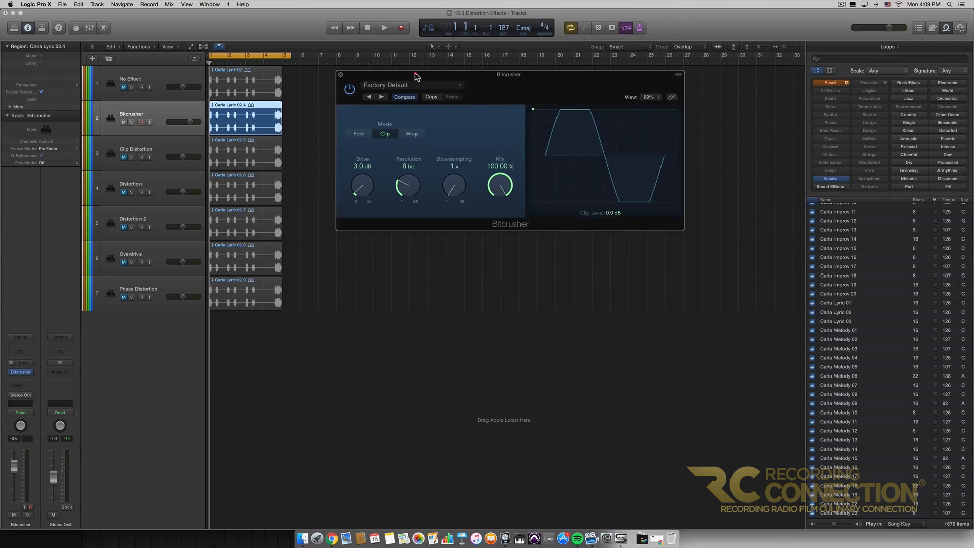
left_click(396, 87)
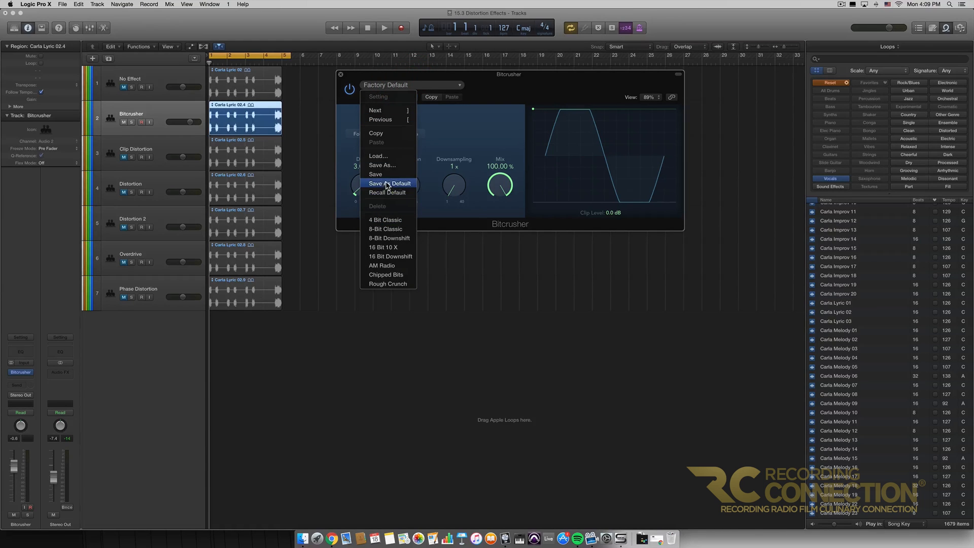
left_click(425, 85)
left_click(380, 86)
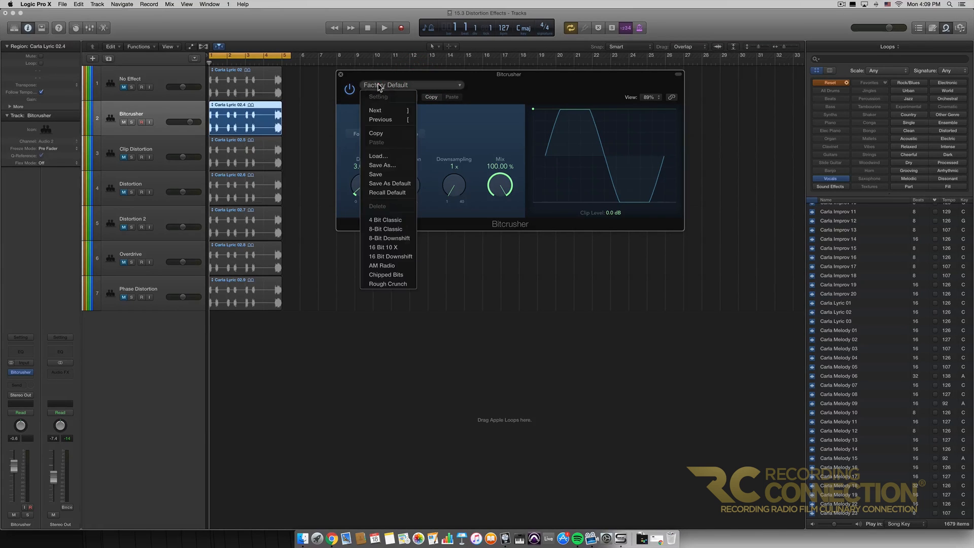
left_click(388, 192)
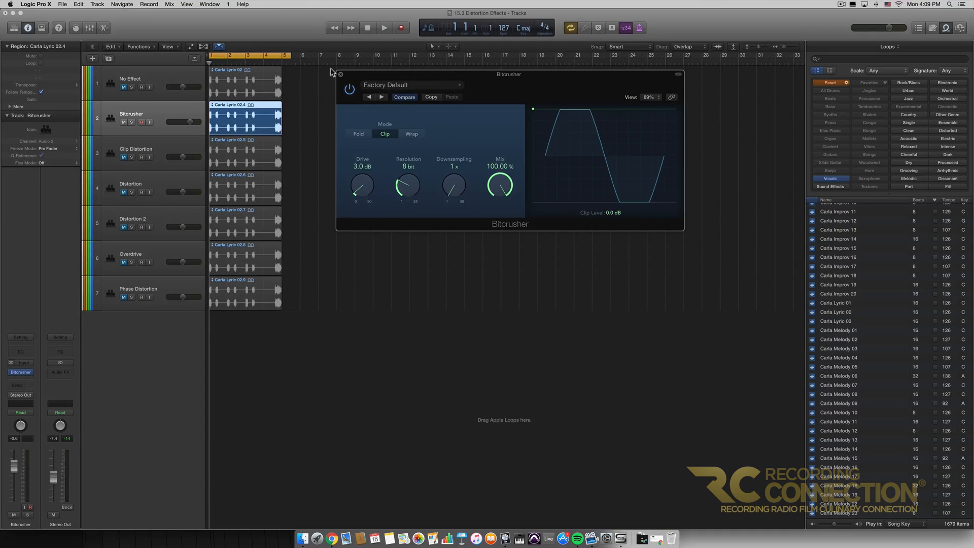
left_click_drag(536, 87, 521, 84)
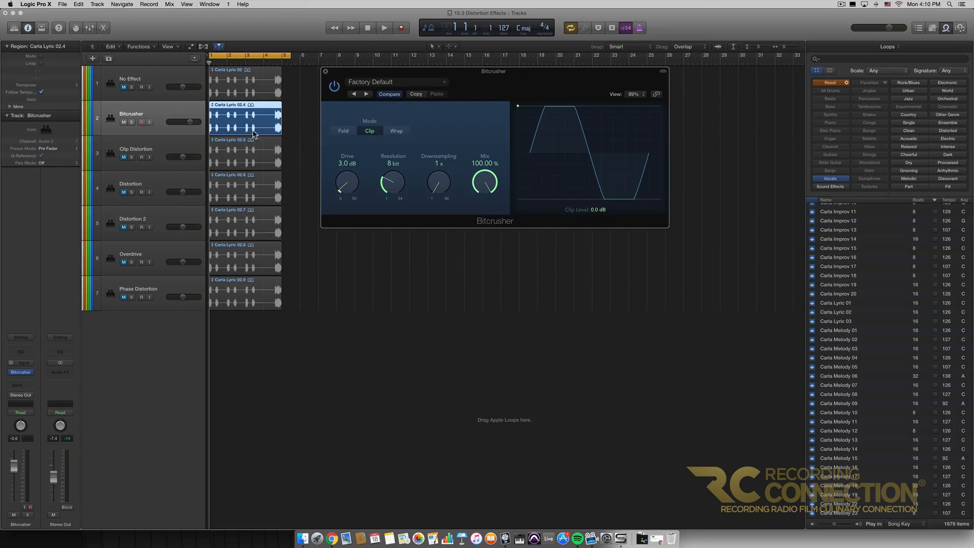
Play back the vocal through the Bitcrusher, and return the playhead to the start of the project.
left_click(383, 30)
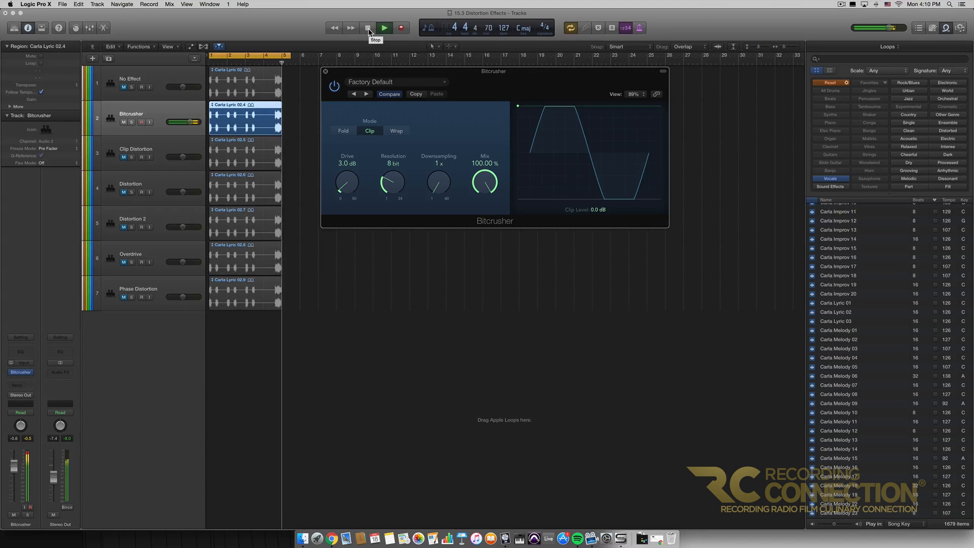
left_click(369, 28)
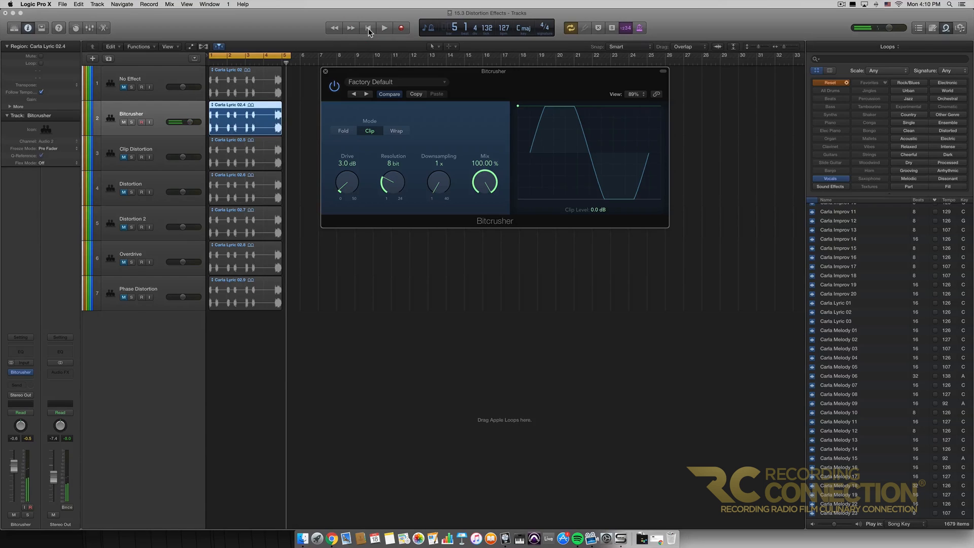
left_click(369, 30)
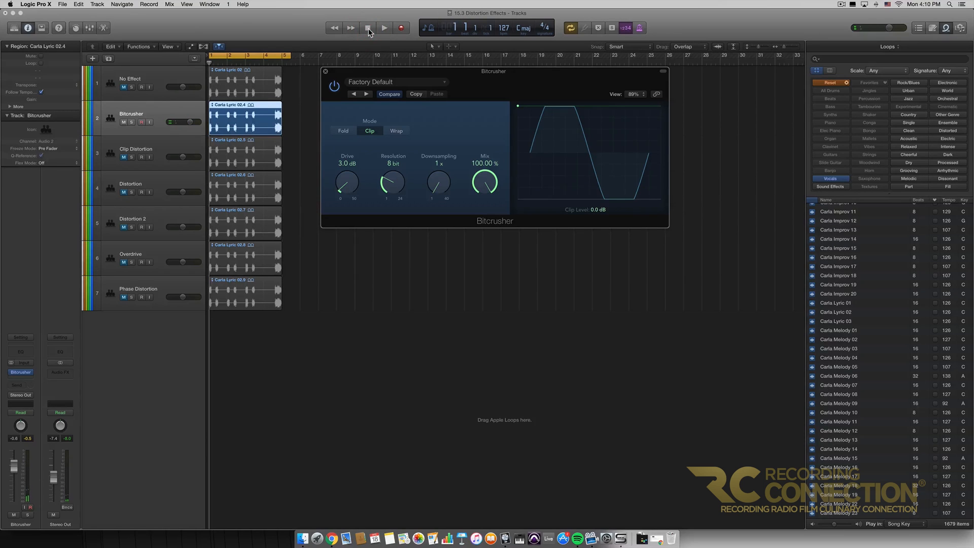
Close the Bitcrusher plug-in window, mute the Bitcrusher track and unmute the Clip Distortion track.
mouse_move(386, 195)
left_mouse_down()
mouse_move(385, 184)
mouse_move(395, 193)
left_mouse_up()
left_click(326, 72)
left_click(124, 122)
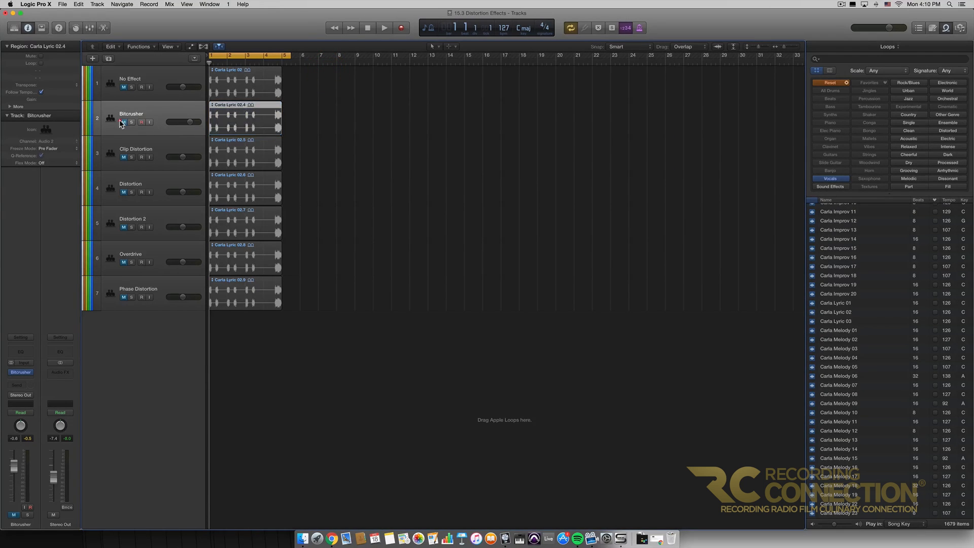
left_click(123, 158)
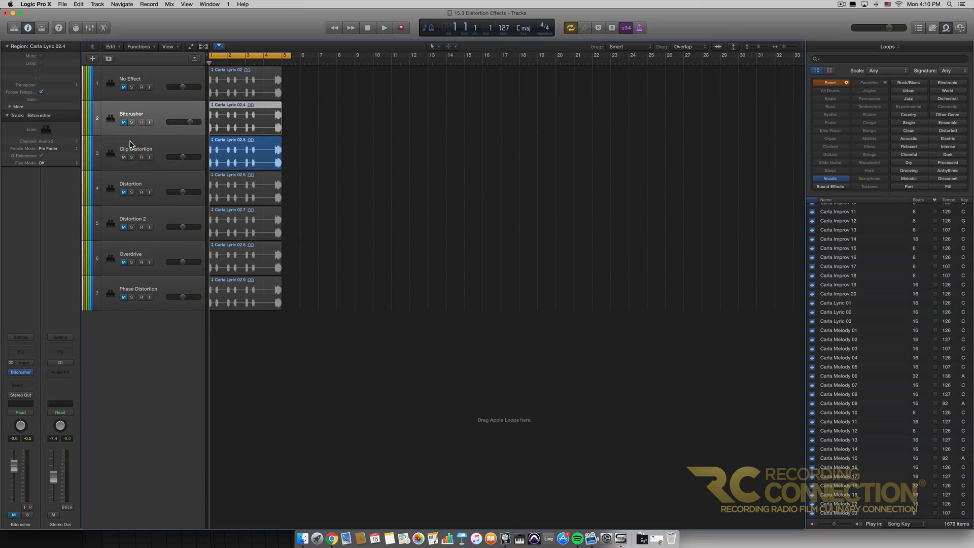
Open the Clip Distortion plug-in on the Clip Distortion track and place its window over the empty arrange area.
left_click(131, 144)
left_click(18, 373)
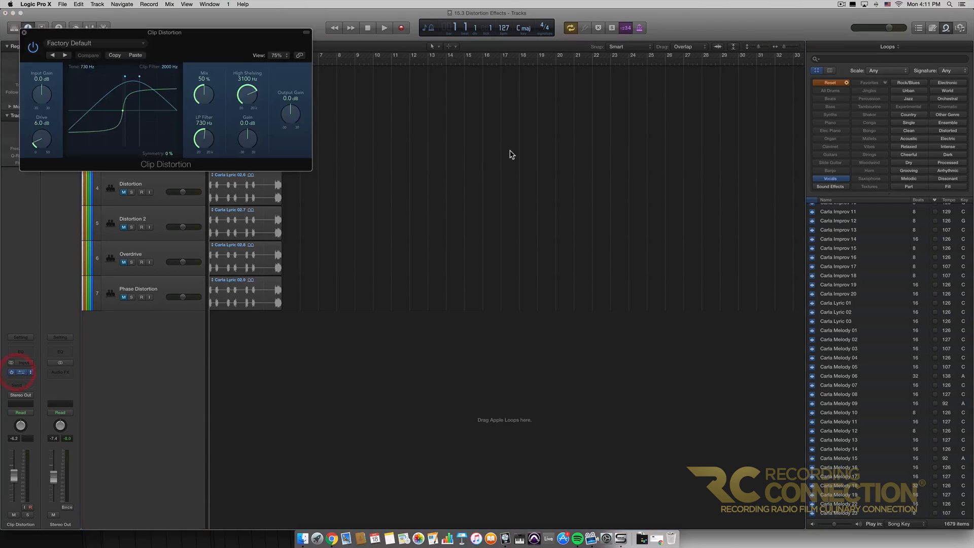
left_click_drag(242, 55, 573, 134)
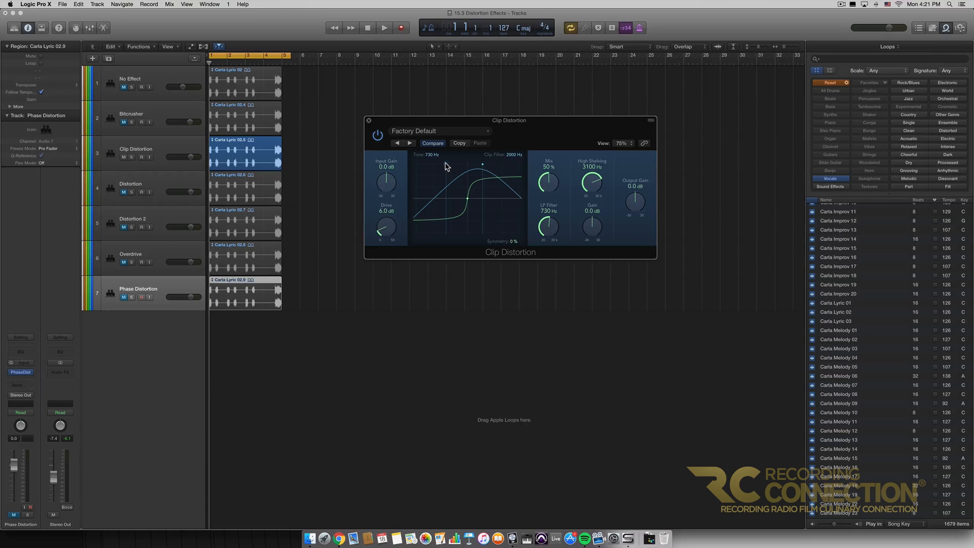
Try the Clip Distortion graph controls with Tone at 190 Hz and Clip Filter at 2800 Hz, shifting Symmetry and resetting it to 0%.
left_click_drag(446, 166, 490, 169)
mouse_move(468, 201)
left_mouse_down()
mouse_move(467, 224)
mouse_move(472, 186)
mouse_move(471, 198)
left_mouse_up()
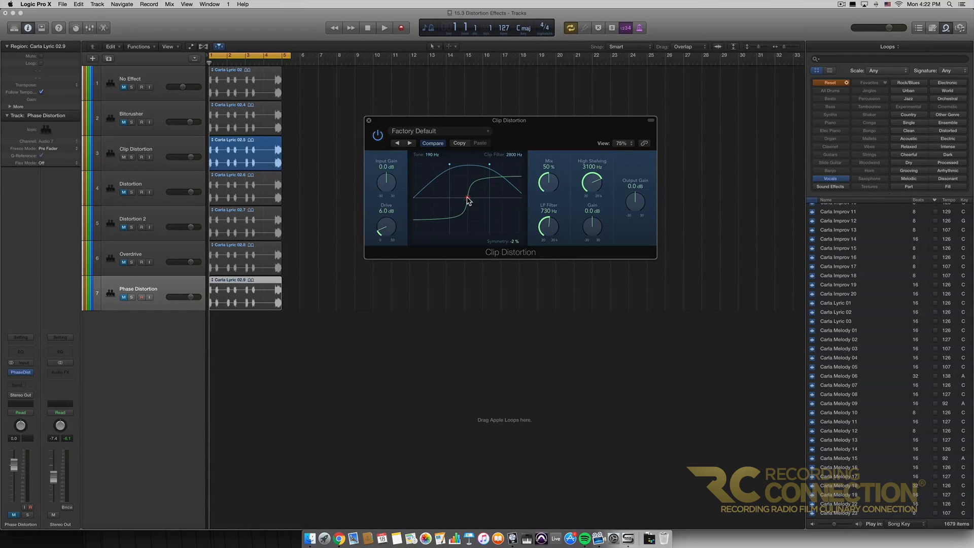
left_click_drag(467, 197, 467, 198)
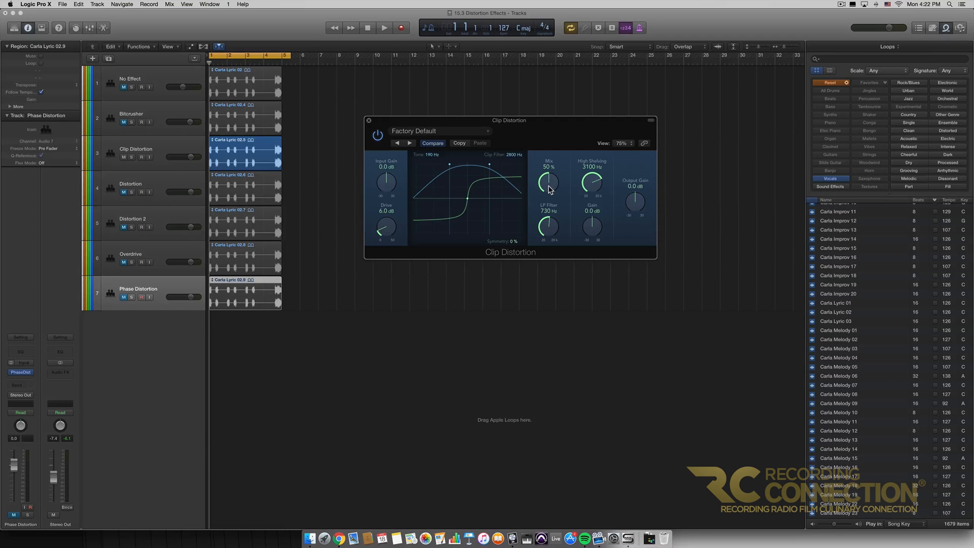
Try the Mix control, an LP Filter of 2200 Hz and a High Shelving filter of 7900 Hz with +3.0 dB gain.
mouse_move(552, 190)
left_mouse_down()
mouse_move(545, 105)
mouse_move(553, 187)
left_mouse_up()
mouse_move(545, 231)
left_mouse_down()
mouse_move(546, 241)
mouse_move(548, 215)
left_mouse_up()
left_click_drag(592, 227, 591, 217)
Recall the default Clip Distortion setting and shift the plug-in window slightly.
left_click(403, 131)
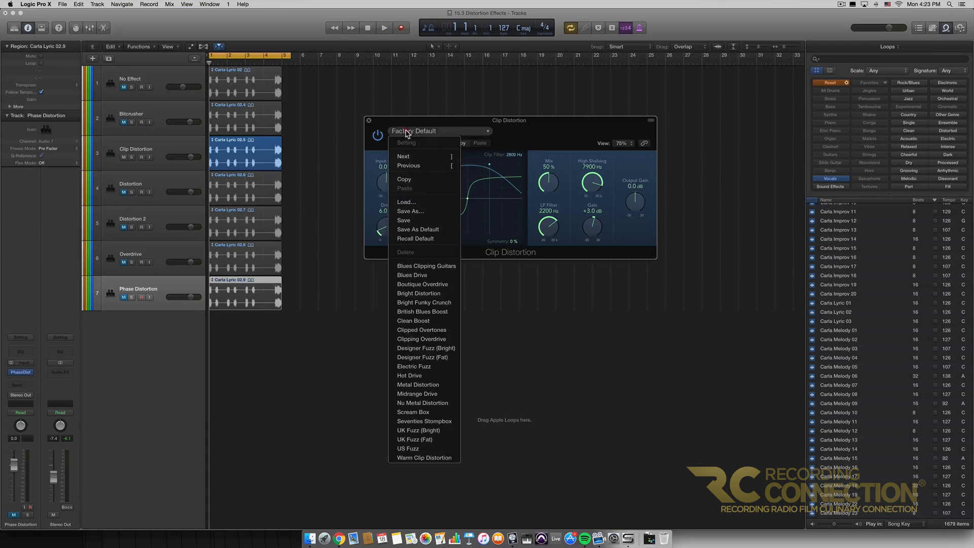
left_click(408, 238)
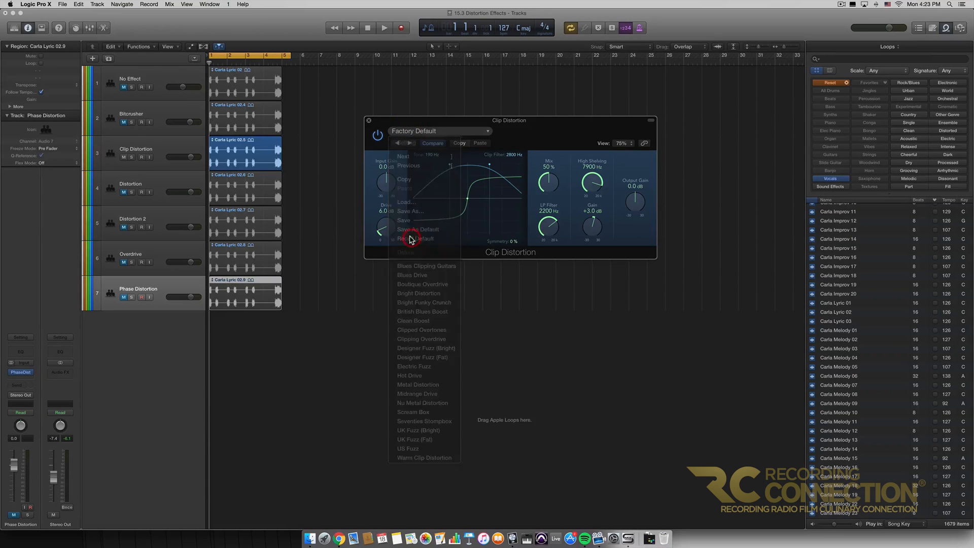
left_click_drag(569, 141, 563, 137)
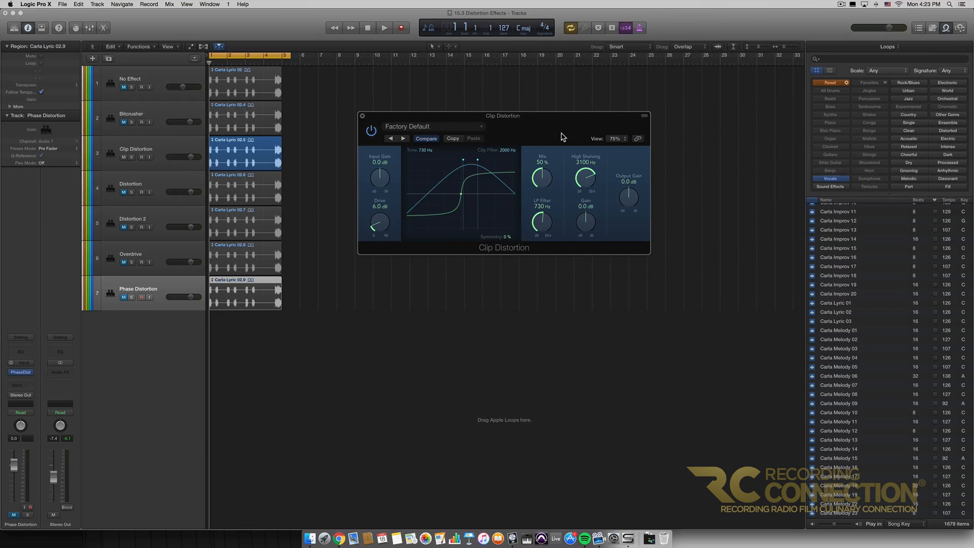
Select the Clip Distortion track's region and play the vocal through the default Clip Distortion setting.
left_click(264, 165)
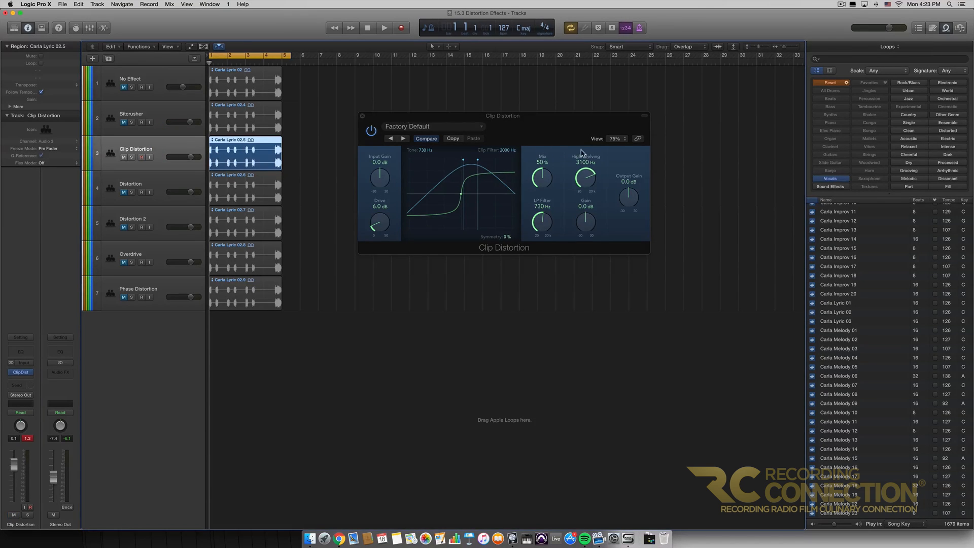
left_click(559, 134)
key("space")
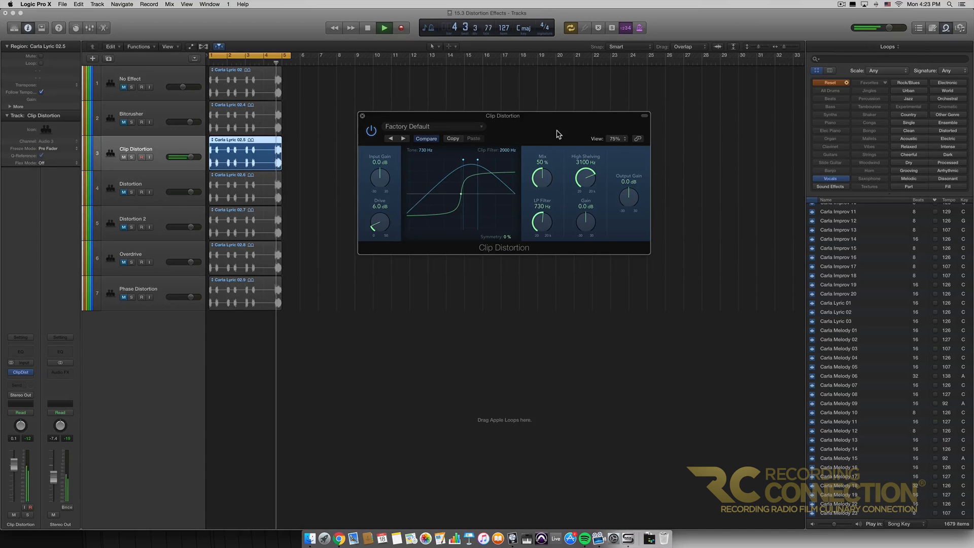
key("space")
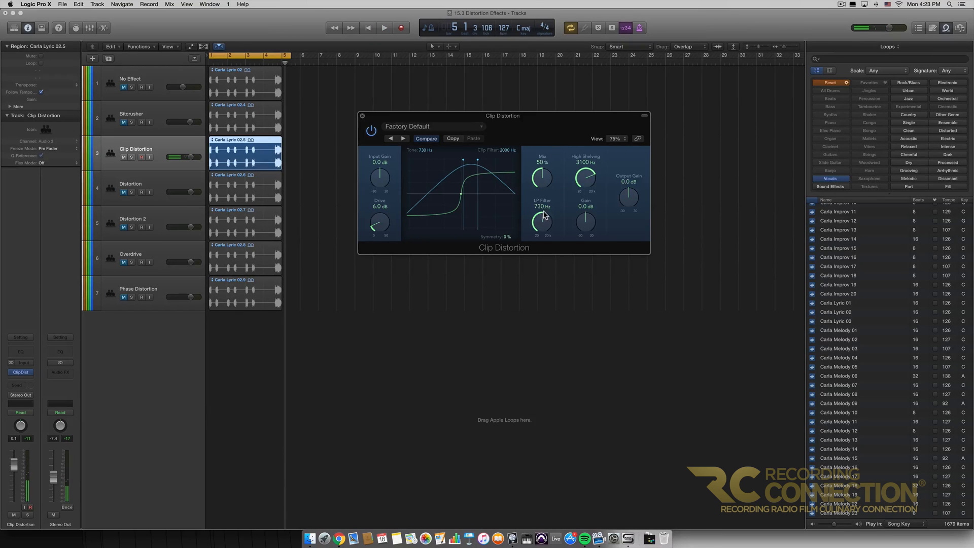
During playback, set Clip Distortion's Drive to 7.0 dB, Mix to 59%, LP Filter to 5600 Hz and Gain to +1.5 dB.
mouse_move(544, 219)
left_mouse_down()
mouse_move(544, 206)
mouse_move(549, 221)
left_mouse_up()
key("space")
left_click_drag(375, 226, 378, 220)
left_click_drag(539, 178, 540, 174)
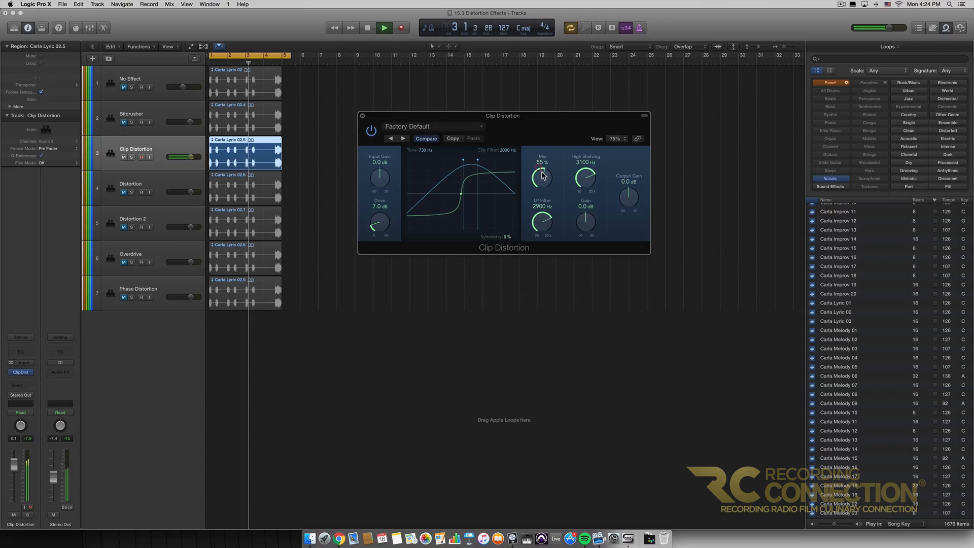
left_click_drag(547, 221, 617, 203)
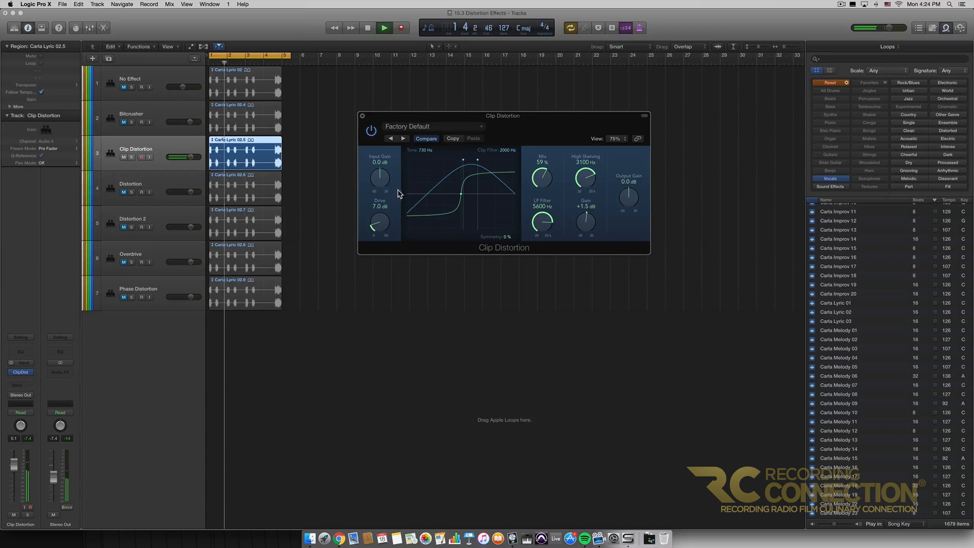
Set Clip Distortion's Tone to 460 Hz, Clip Filter to 2900 Hz and Symmetry to +84%, and stop playback.
left_click_drag(479, 161, 456, 161)
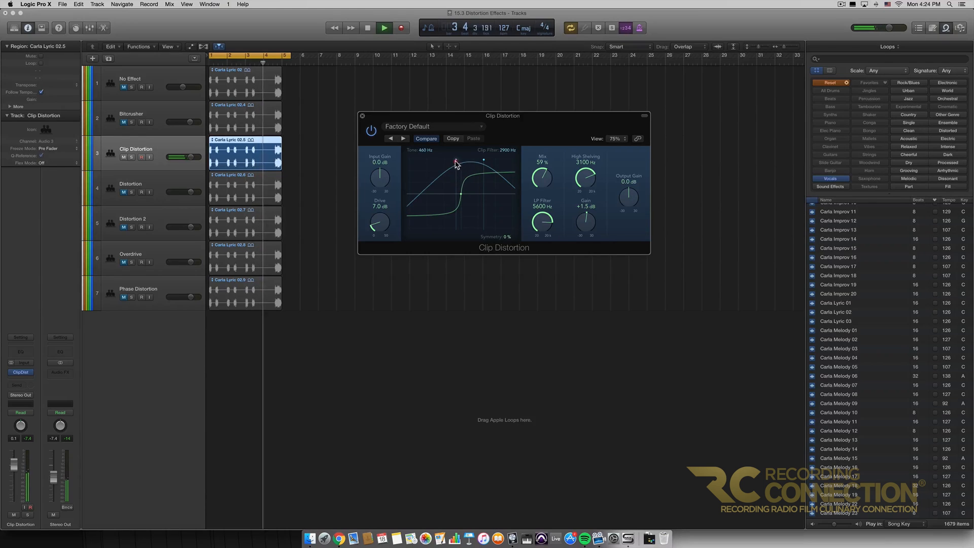
left_click_drag(461, 199, 461, 222)
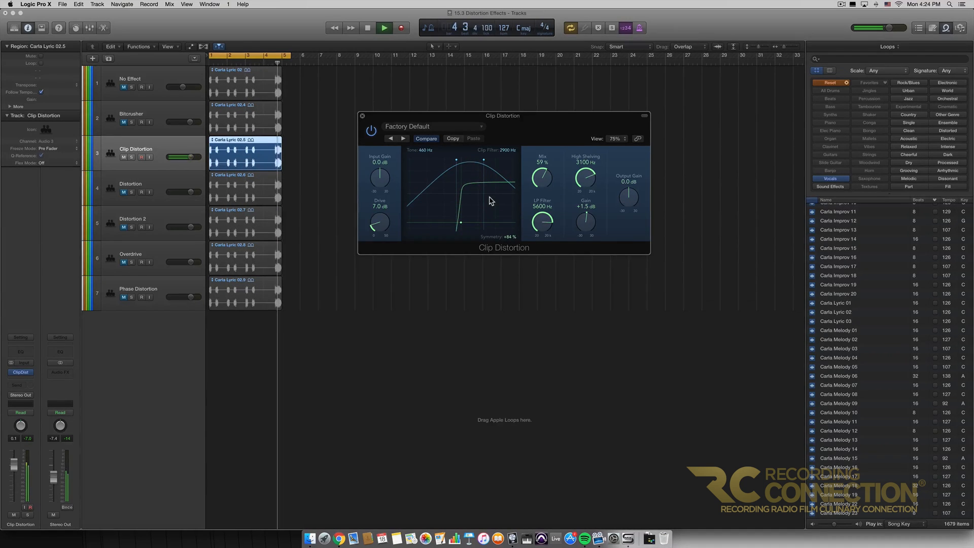
key("space")
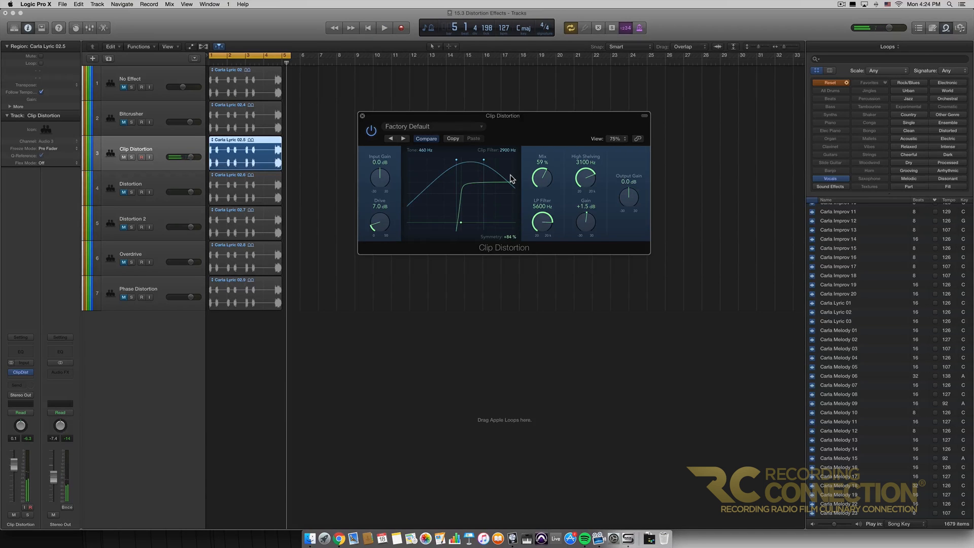
Review the Clip Distortion presets without loading one, and nudge the plug-in window.
left_click(423, 129)
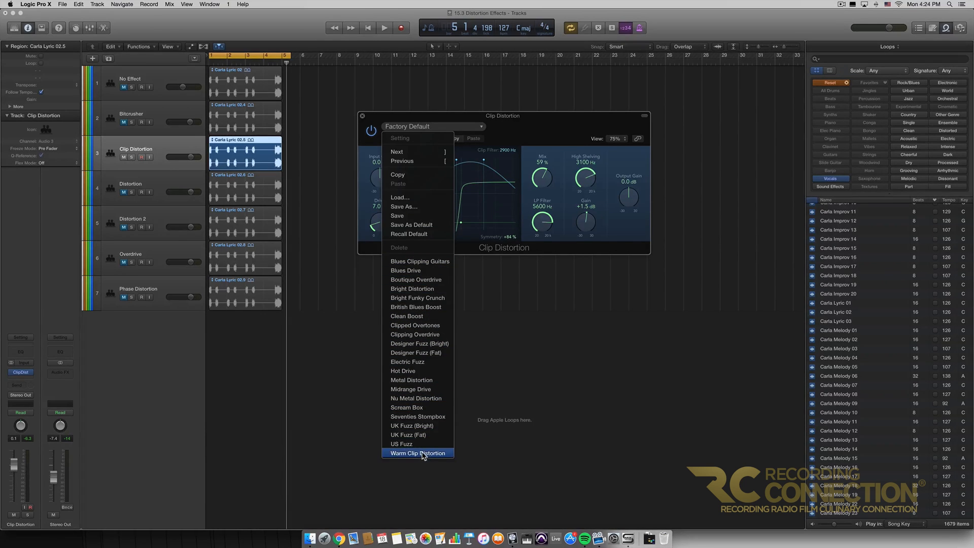
left_click(425, 116)
left_click_drag(440, 118, 435, 118)
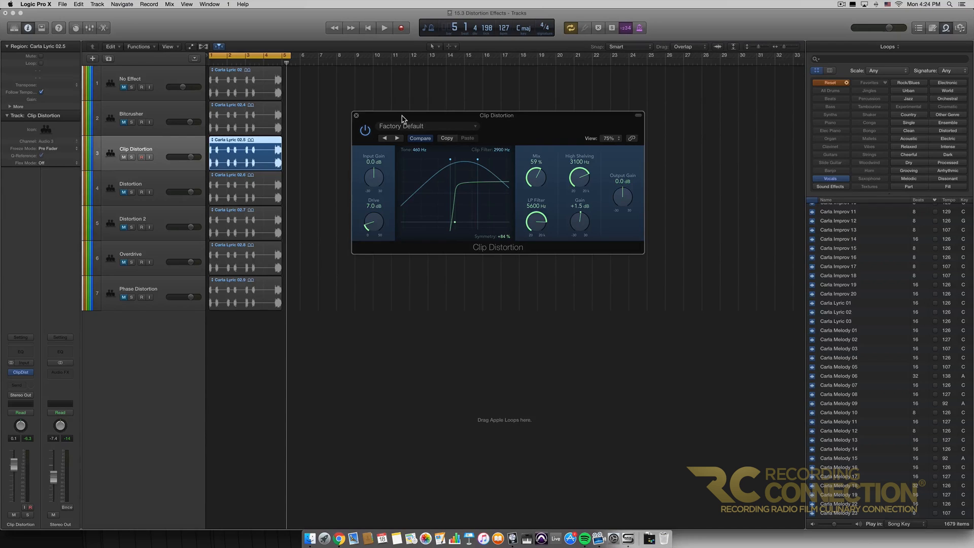
Close the Clip Distortion plug-in window, mute the Clip Distortion track and unmute the Distortion track.
left_click(357, 116)
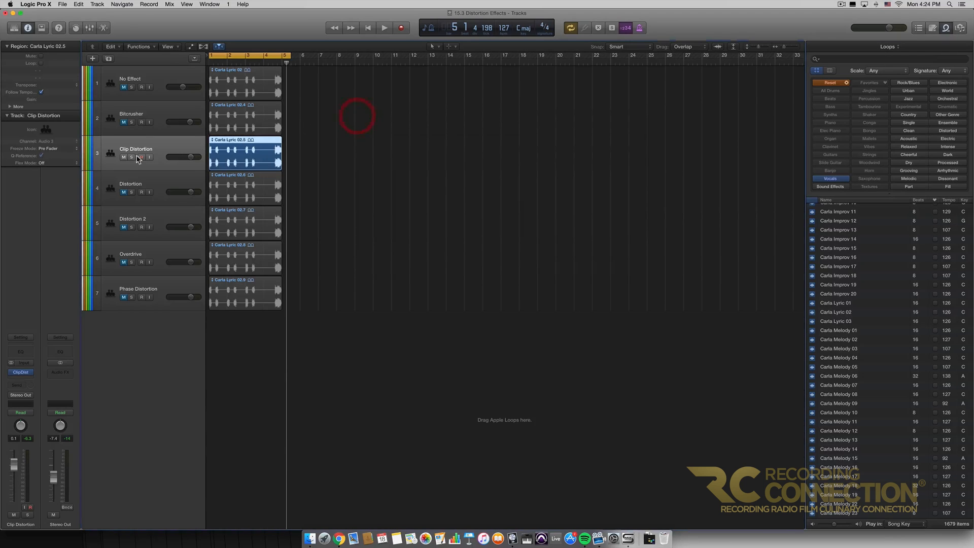
left_click(123, 158)
left_click(123, 191)
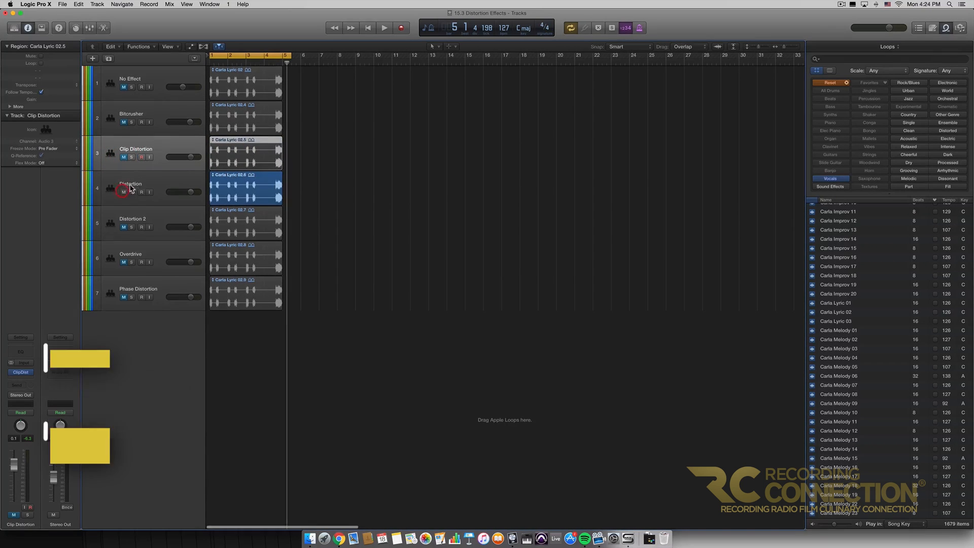
Open the Distortion plug-in on the Distortion track and place its window beside the regions.
left_click(139, 179)
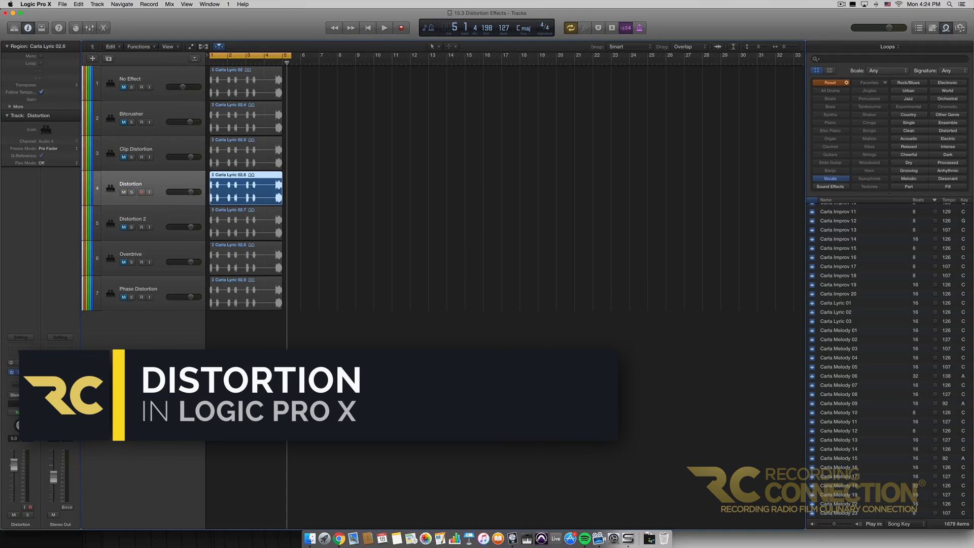
left_click(21, 373)
left_click_drag(163, 36, 472, 110)
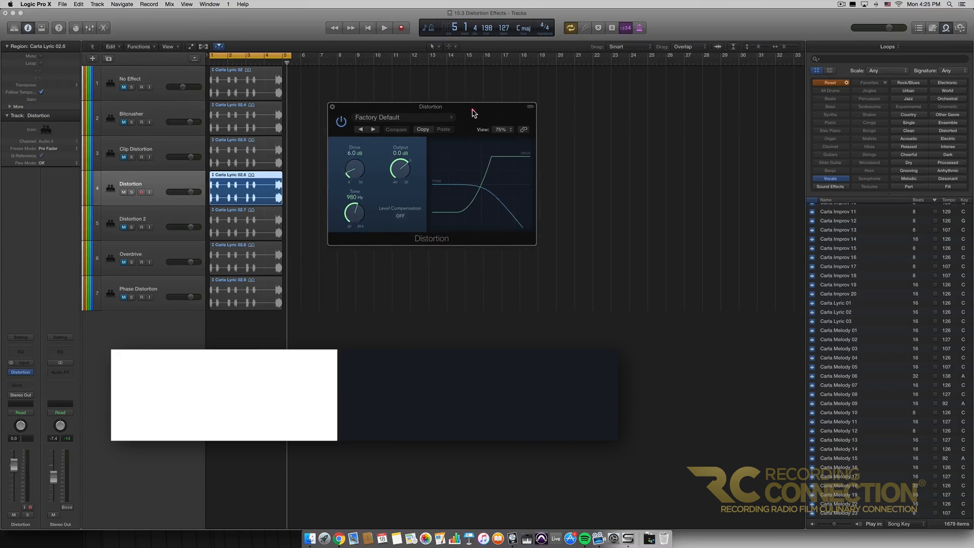
Examine the distortion plug-ins available for the Distortion track's insert slot, keeping Distortion loaded.
left_click(30, 373)
mouse_move(34, 407)
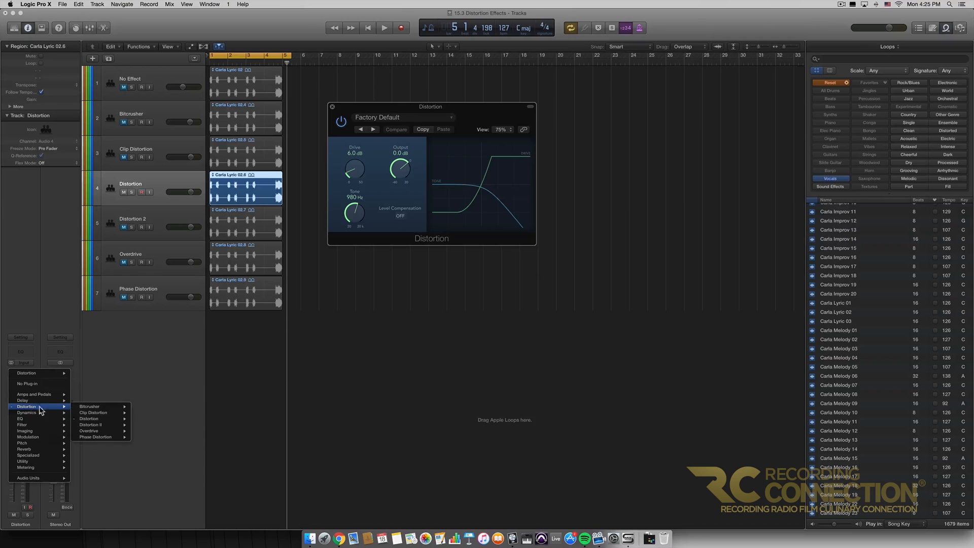
left_click(103, 423)
Recall the default Distortion setting and move the plug-in window farther from the regions.
left_click(410, 122)
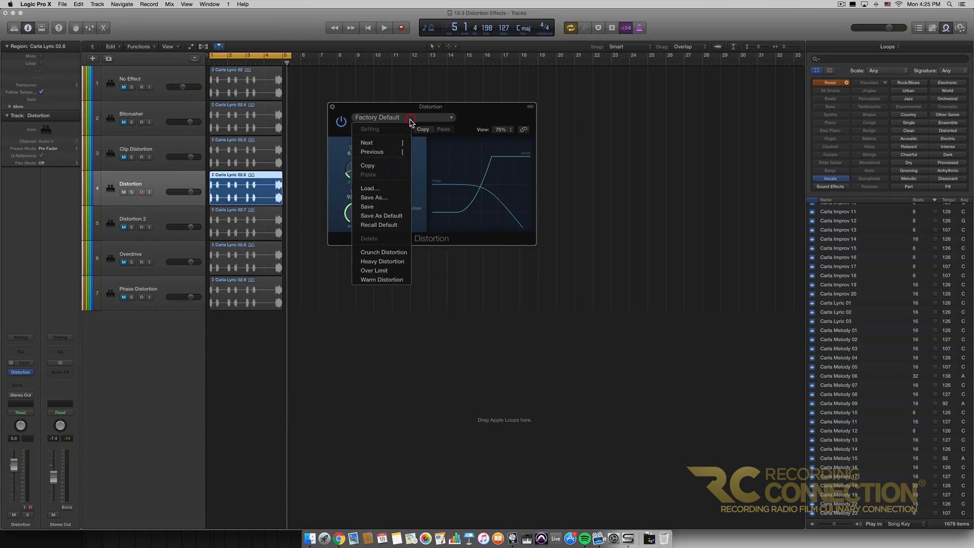
left_click(386, 225)
left_click_drag(488, 109, 520, 113)
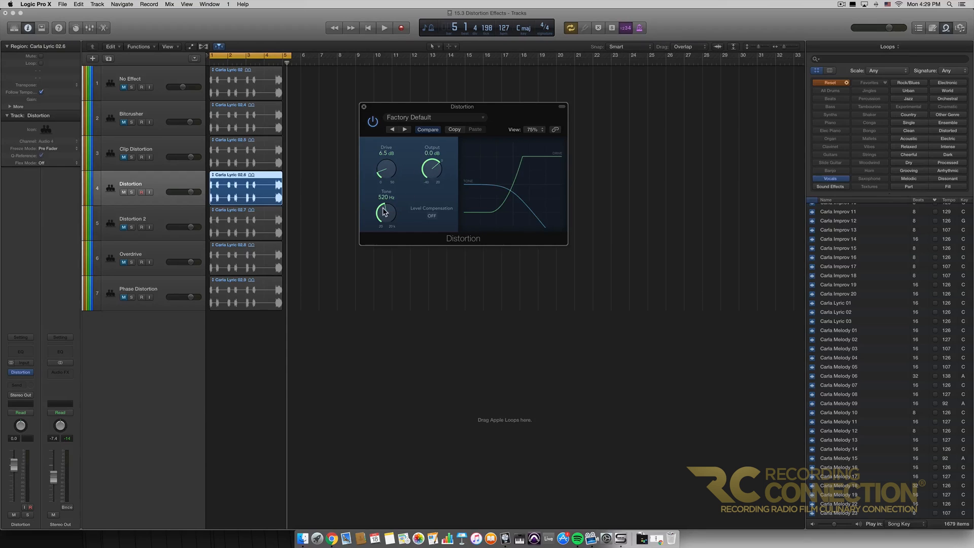
Set the Distortion plug-in's Tone to 770 Hz, and turn Level Compensation on and back off.
mouse_move(385, 212)
left_mouse_down()
mouse_move(382, 188)
mouse_move(381, 221)
left_mouse_up()
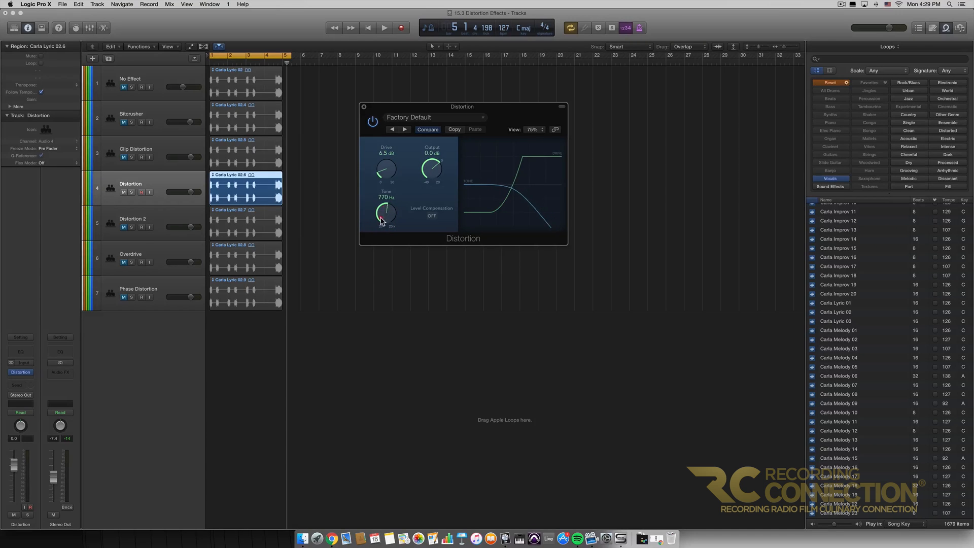
left_click(432, 216)
left_click(431, 217)
Bypass the Distortion plug-in, play the dry vocal from the start, and return the playhead to the beginning.
left_click(373, 123)
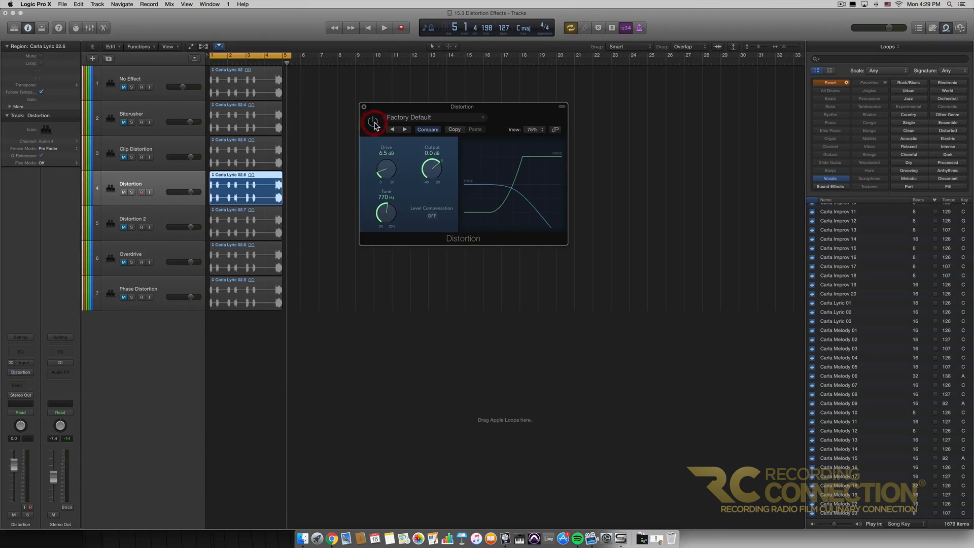
left_click(368, 28)
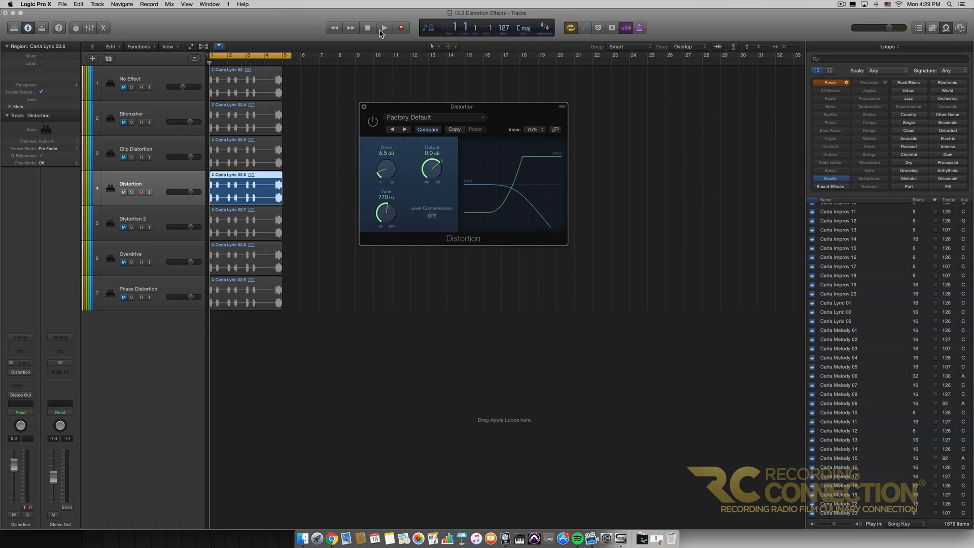
left_click(383, 29)
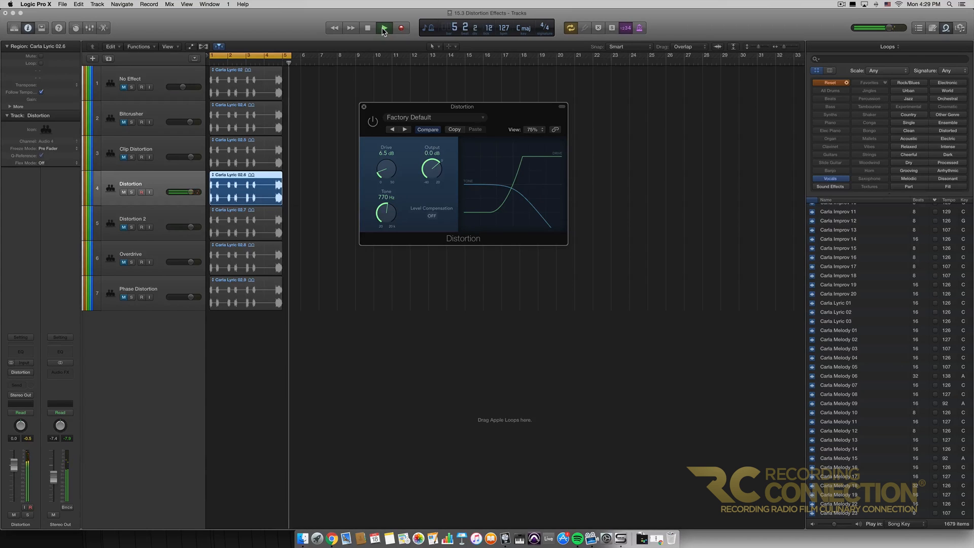
left_click(368, 29)
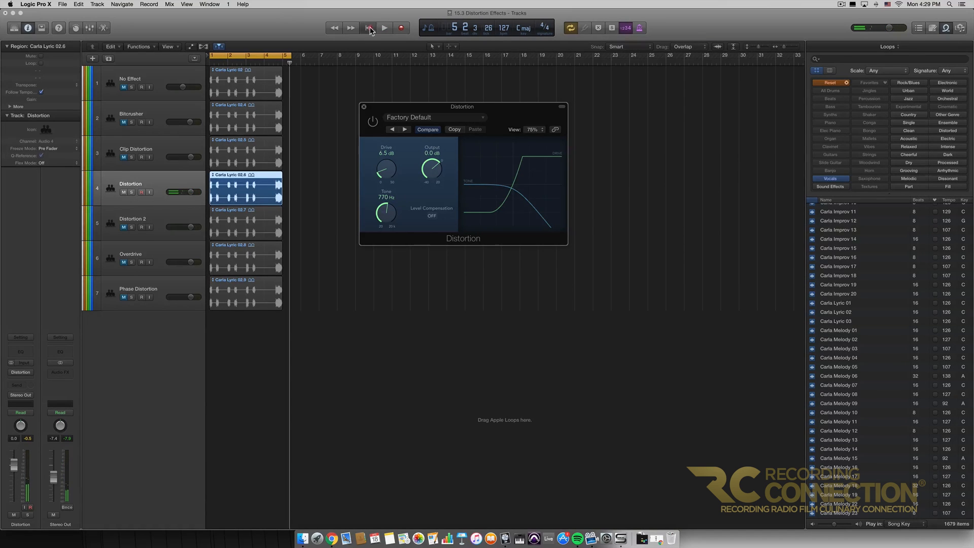
left_click(369, 29)
Re-enable the Distortion plug-in, play the vocal while setting Tone to 550 Hz, and stop playback.
left_click(372, 117)
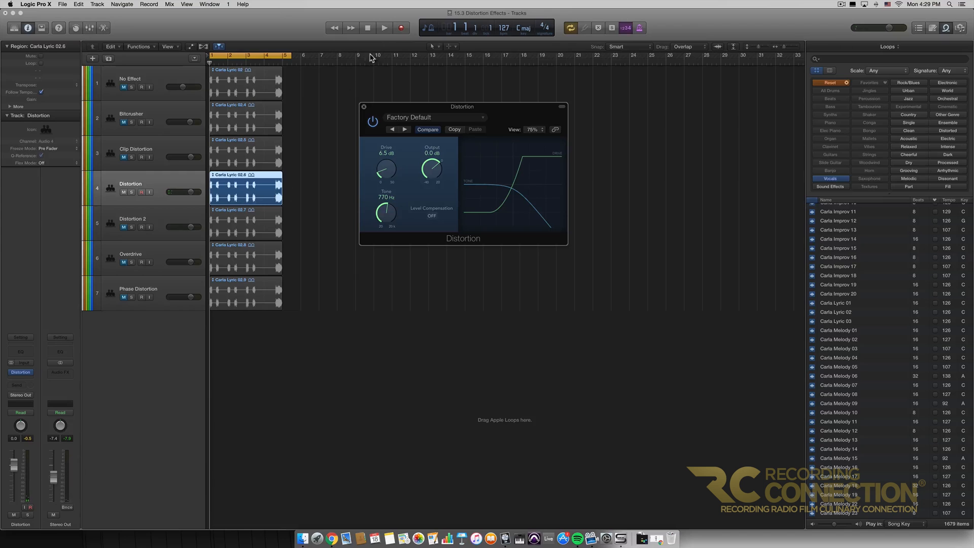
left_click(384, 28)
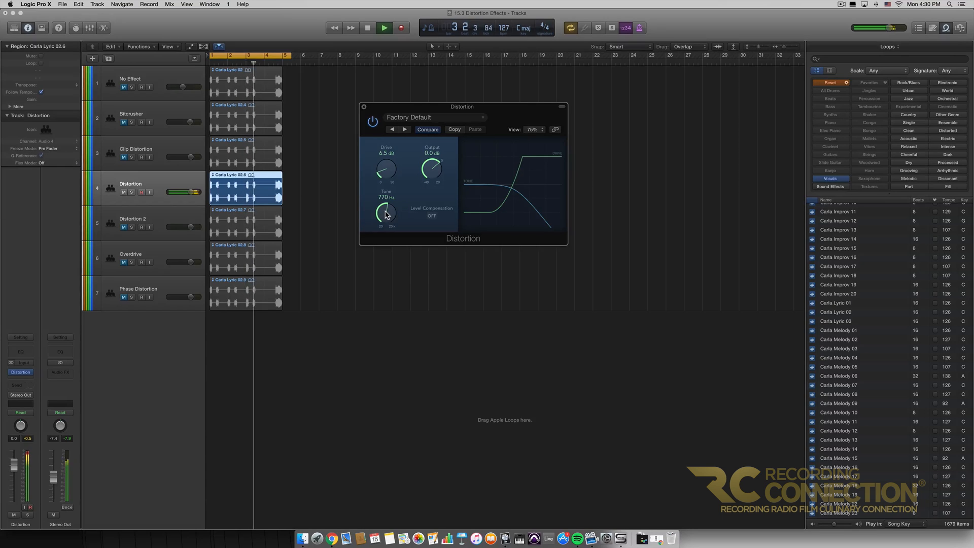
left_click_drag(385, 212, 384, 218)
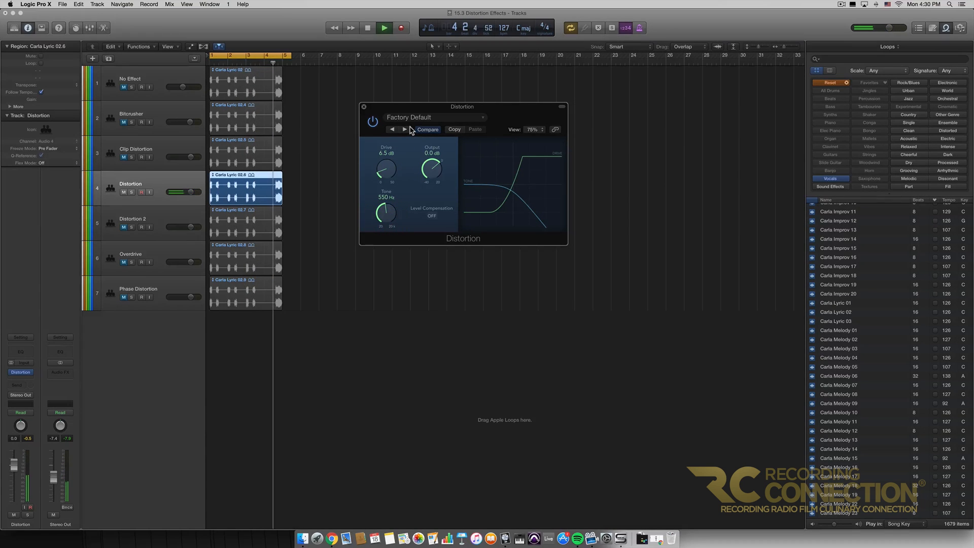
key("space")
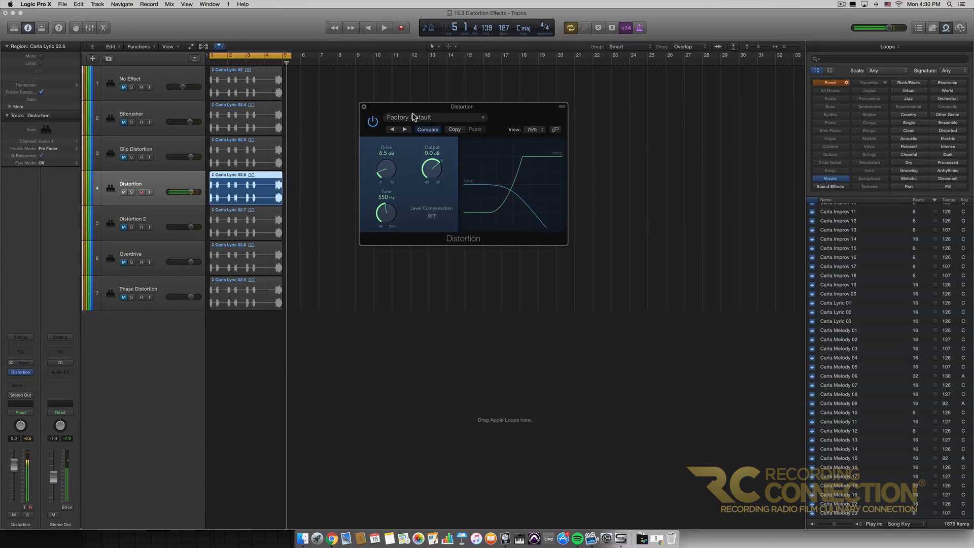
Return the playhead to the start of the project and close the Distortion plug-in window.
left_click(367, 28)
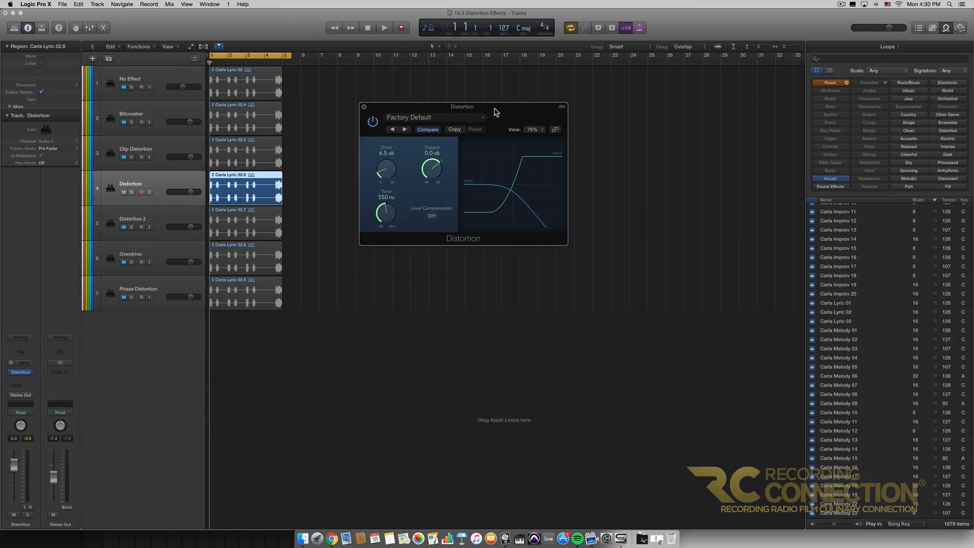
left_click(359, 107)
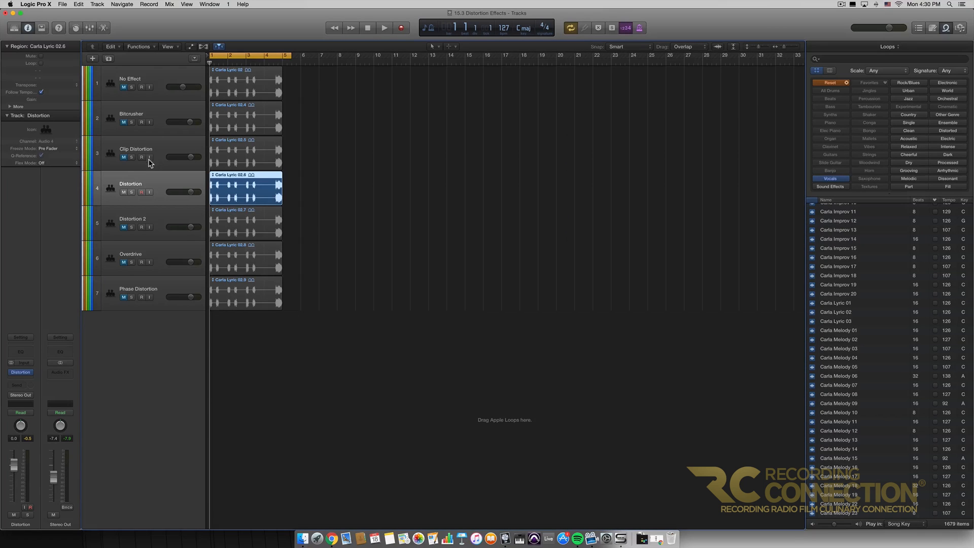
Mute the Distortion track, unmute Distortion 2, and open its Distortion II plug-in window over the empty arrange area.
left_click(123, 192)
left_click(121, 228)
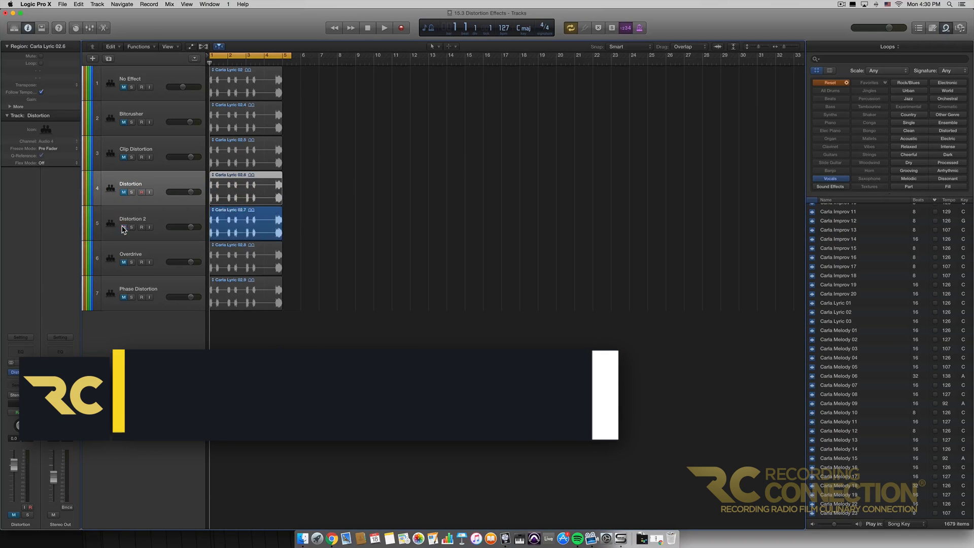
left_click(21, 372)
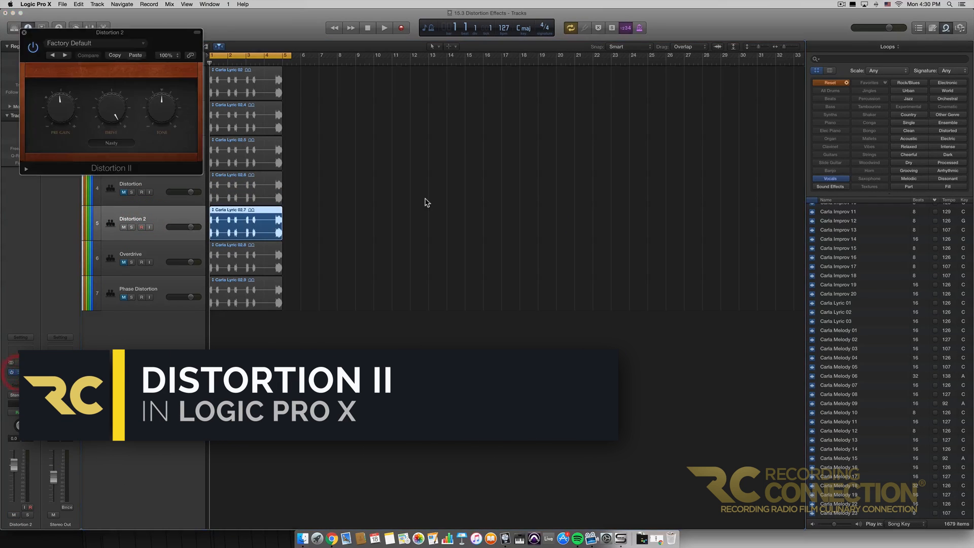
left_click_drag(183, 43, 558, 124)
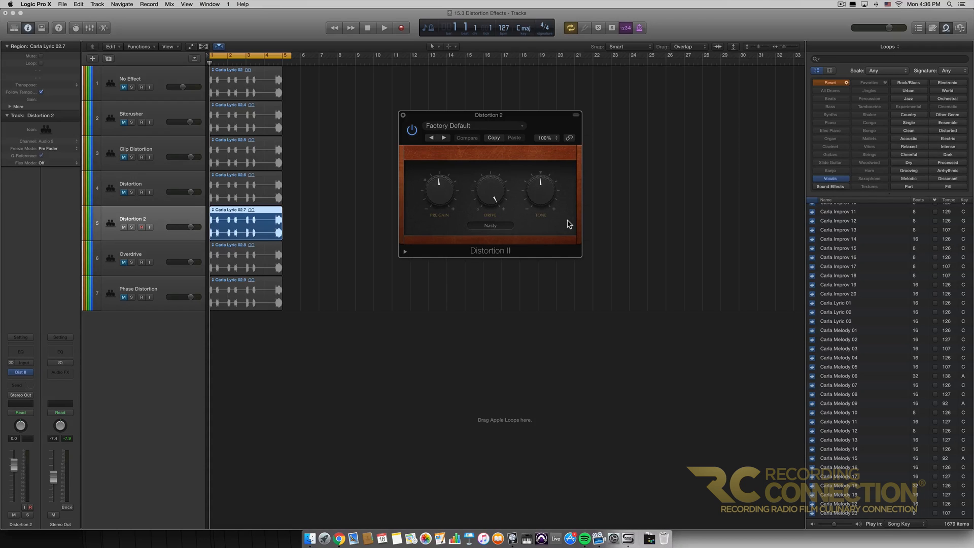
Set the Distortion II type to Growl and play a short passage of the vocal.
left_click(503, 230)
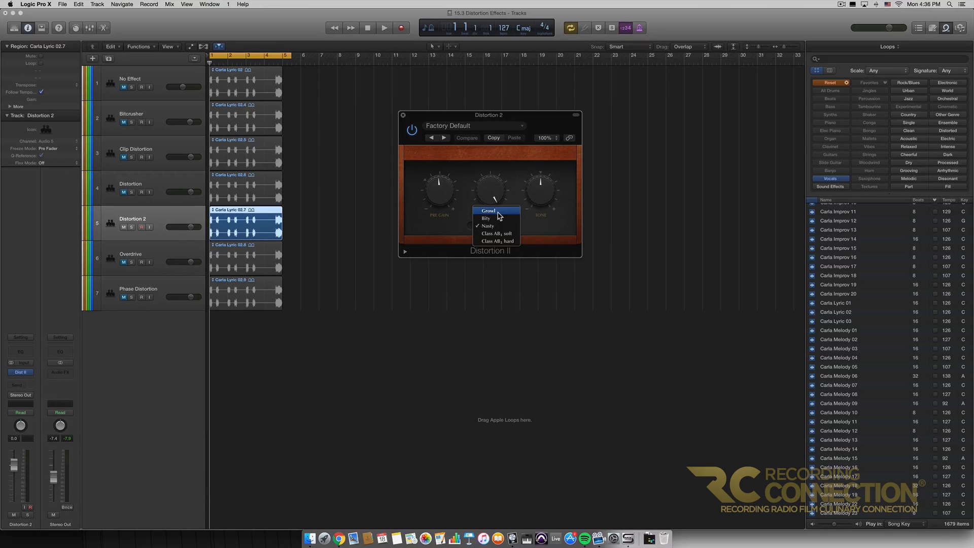
left_click(499, 216)
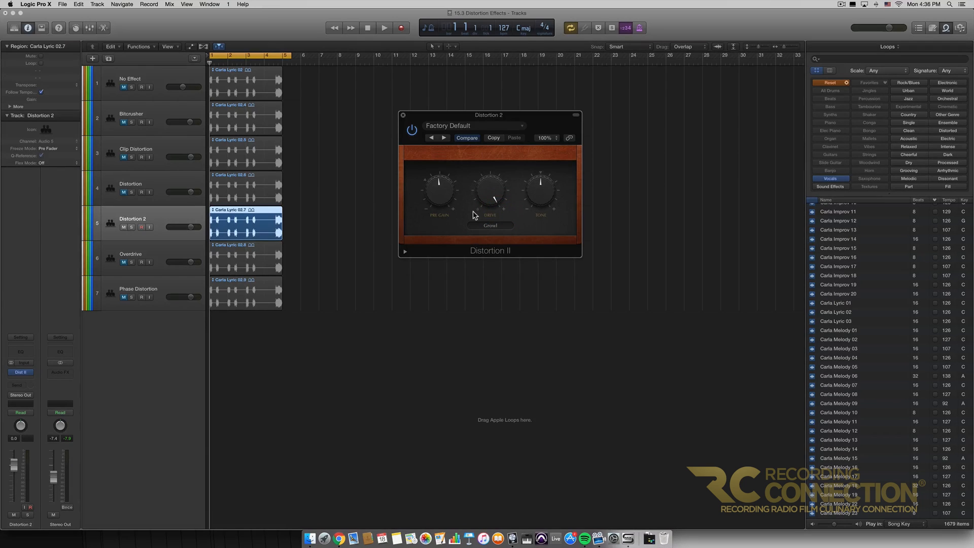
key("space")
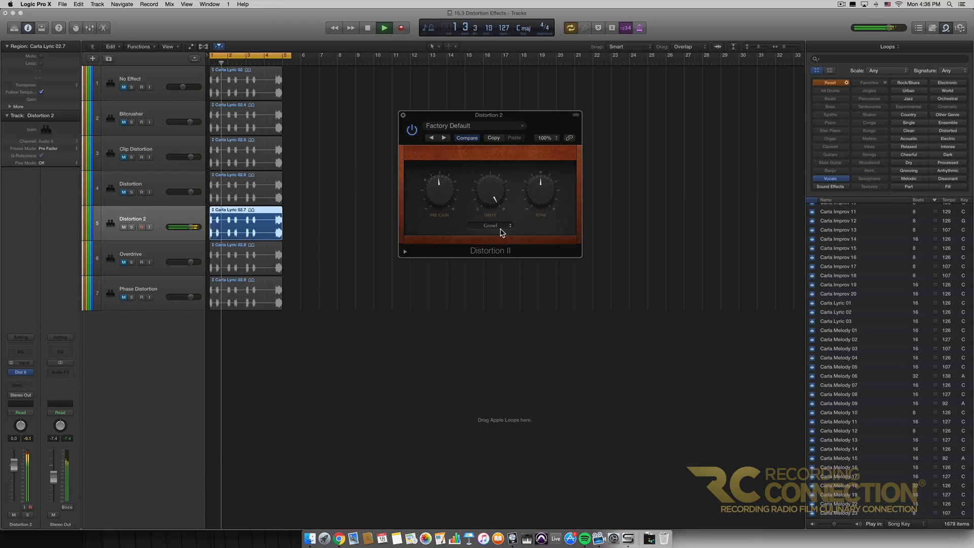
key("space")
Change the Distortion II type to Bity and audition the vocal briefly.
left_click(501, 231)
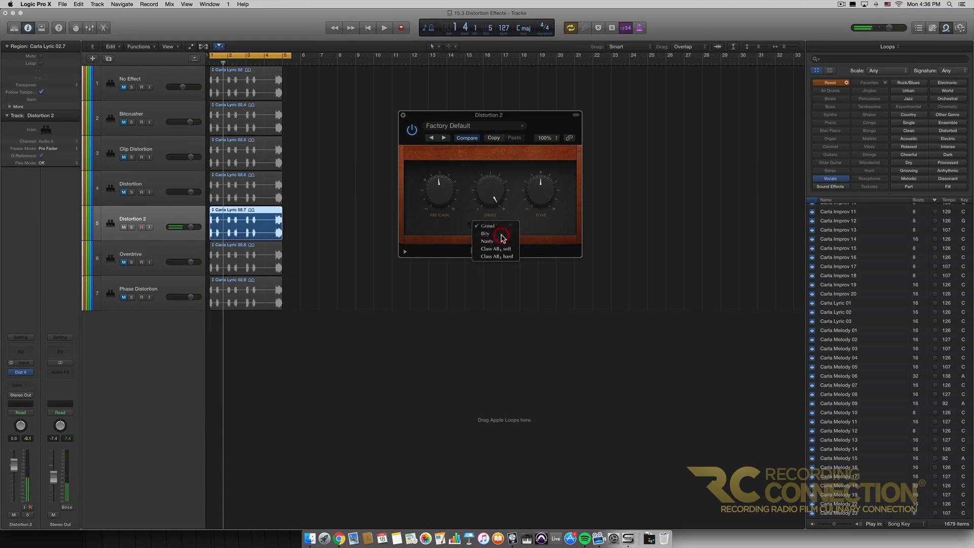
left_click(501, 234)
key("space")
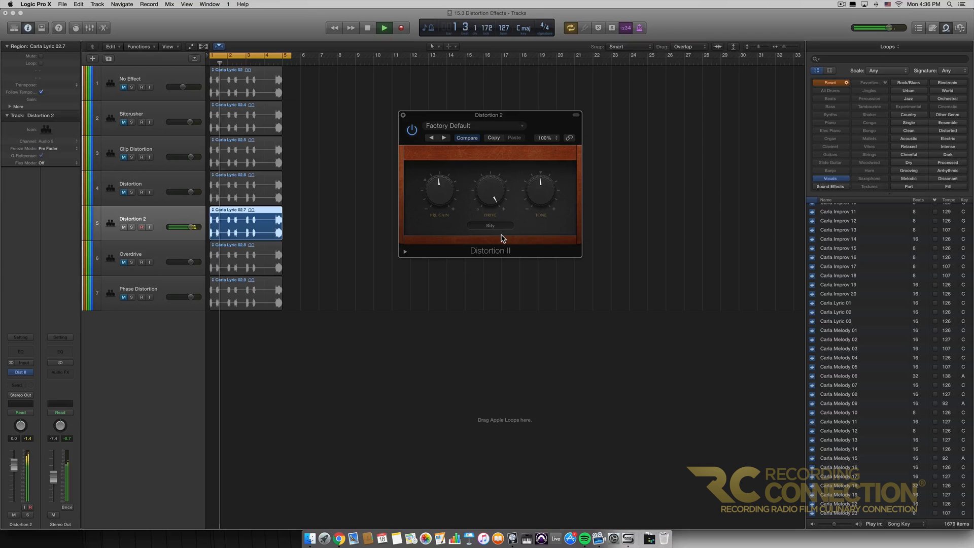
key("space")
Switch the Distortion II type to Nasty and play a short passage of the vocal.
left_click(500, 229)
left_click(497, 235)
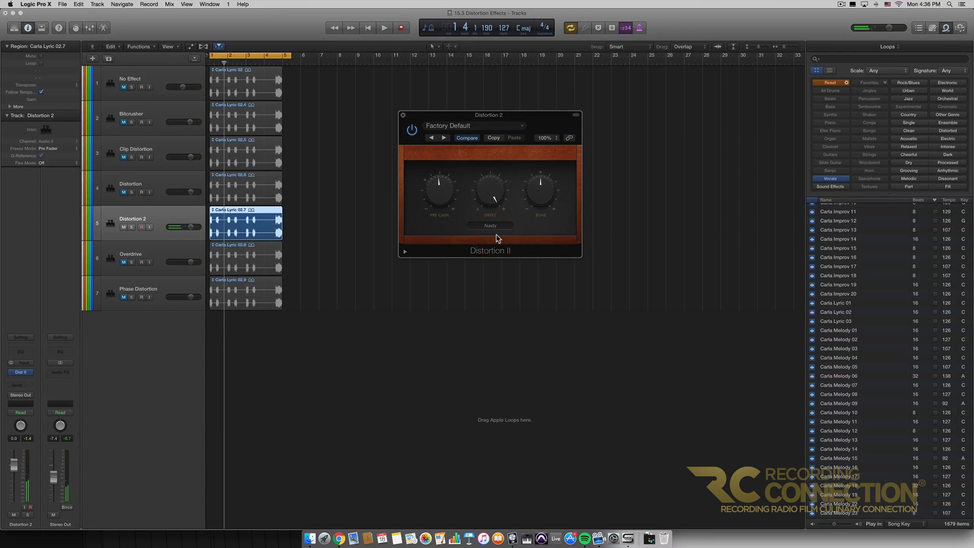
key("space")
key("space")
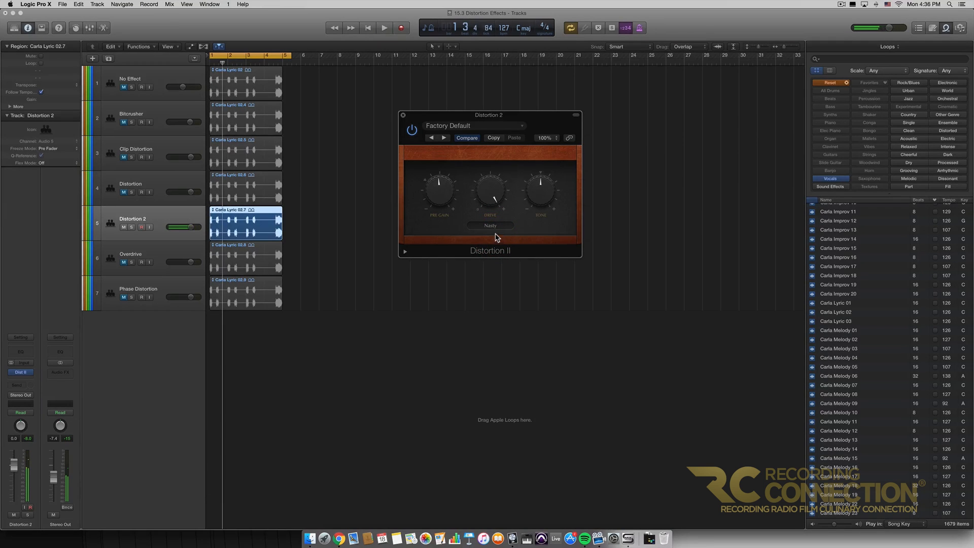
Set the Distortion II type to Class AB, soft and play the vocal from the start.
left_click(495, 226)
left_click(499, 234)
key("space")
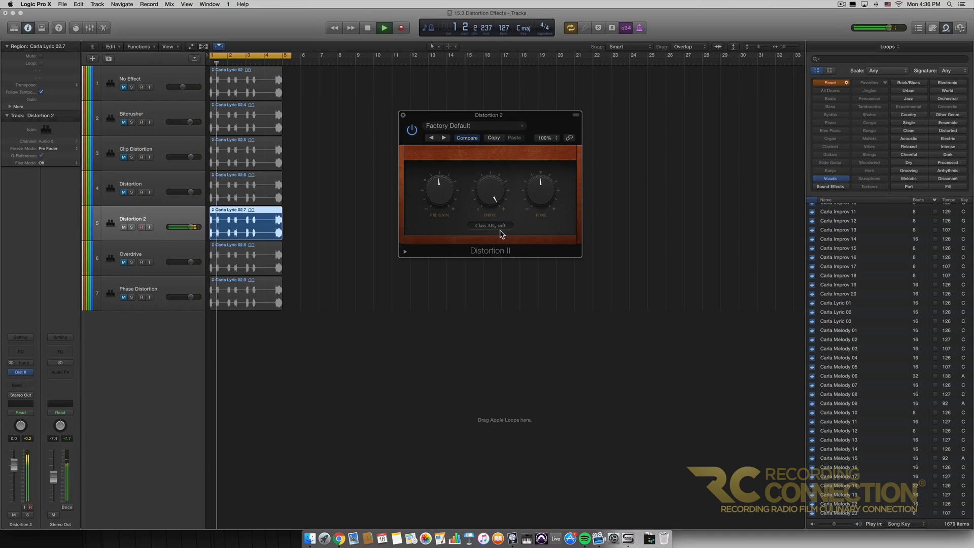
Audition the vocal with the Distortion II type Class AB, hard, and set the type back to Nasty.
left_click(499, 230)
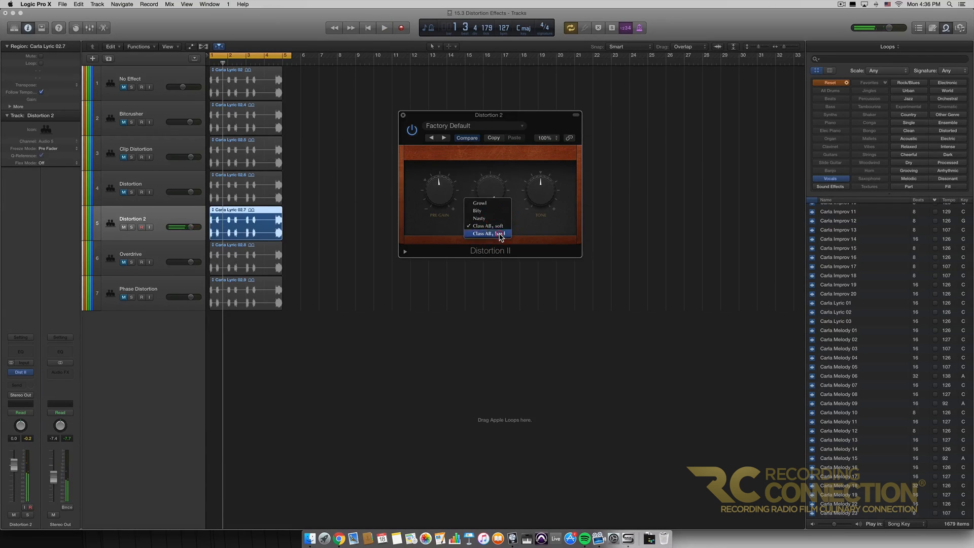
left_click(501, 236)
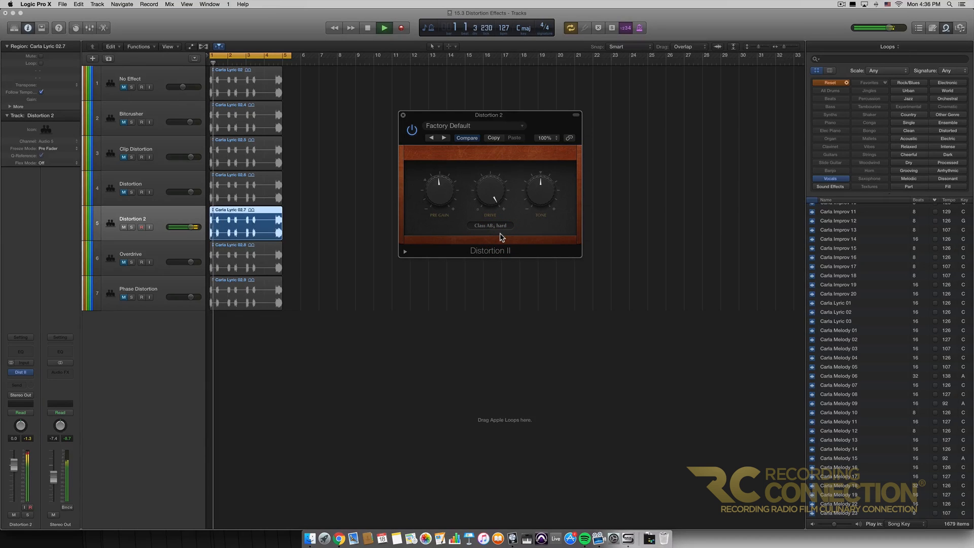
left_click(496, 231)
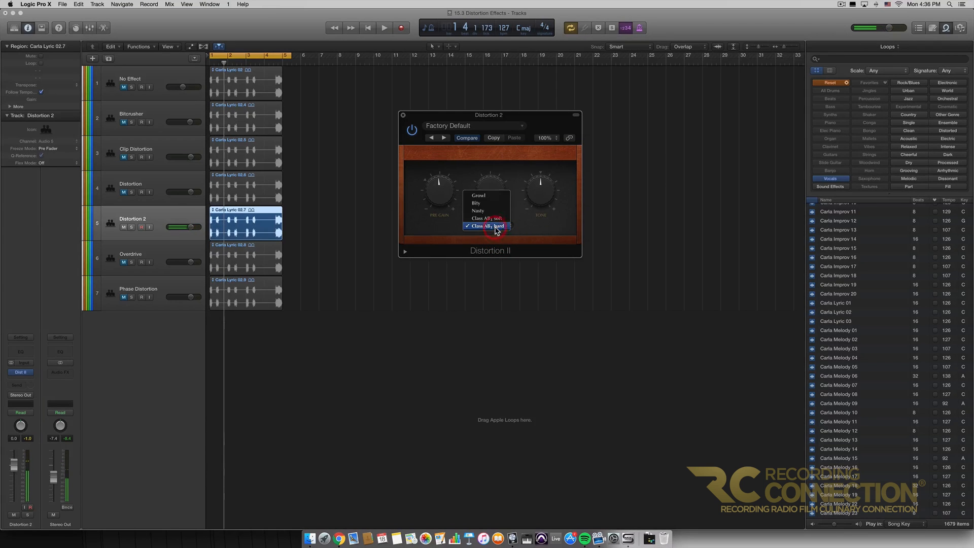
left_click(489, 213)
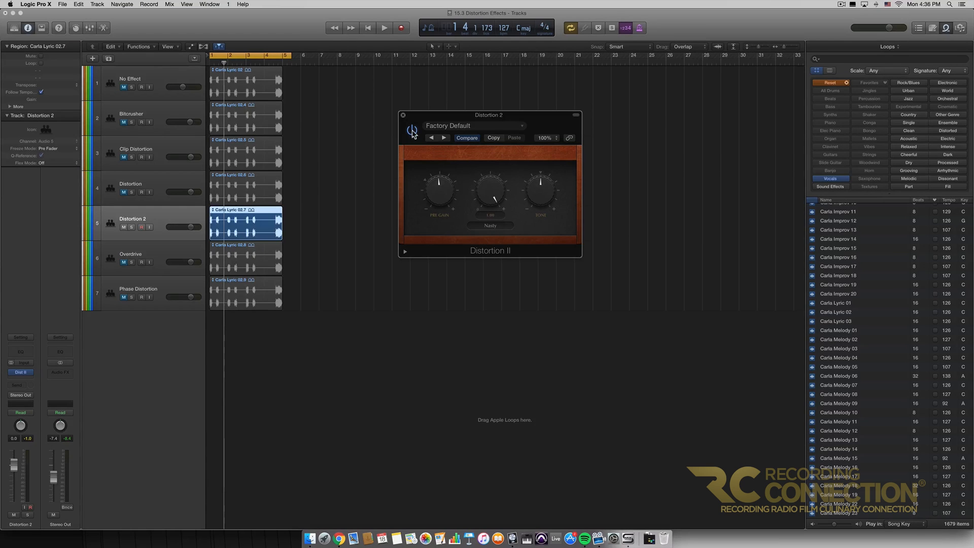
Close Distortion II, swap the mute from the Overdrive track to Distortion 2, and open the Overdrive plug-in over the empty arrange area.
left_click(403, 117)
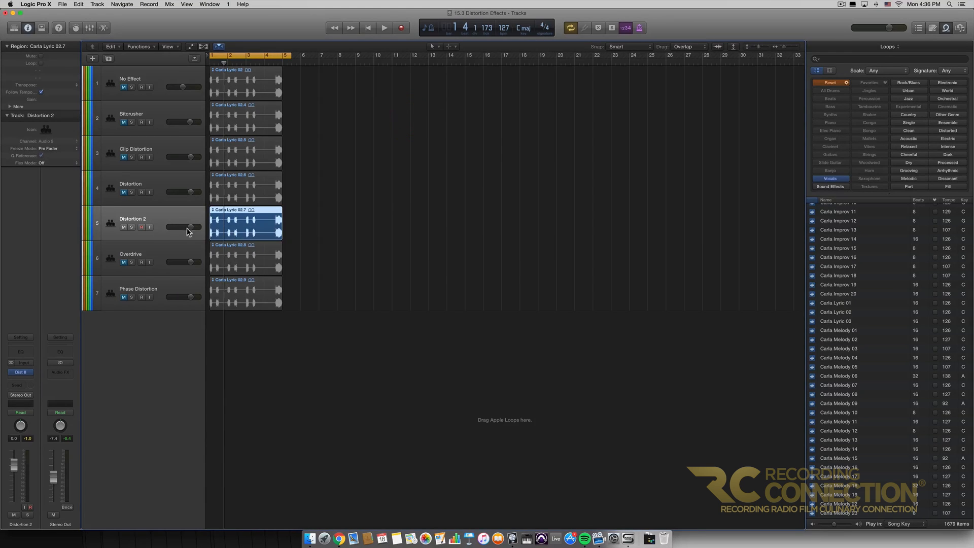
left_click(123, 226)
left_click(124, 262)
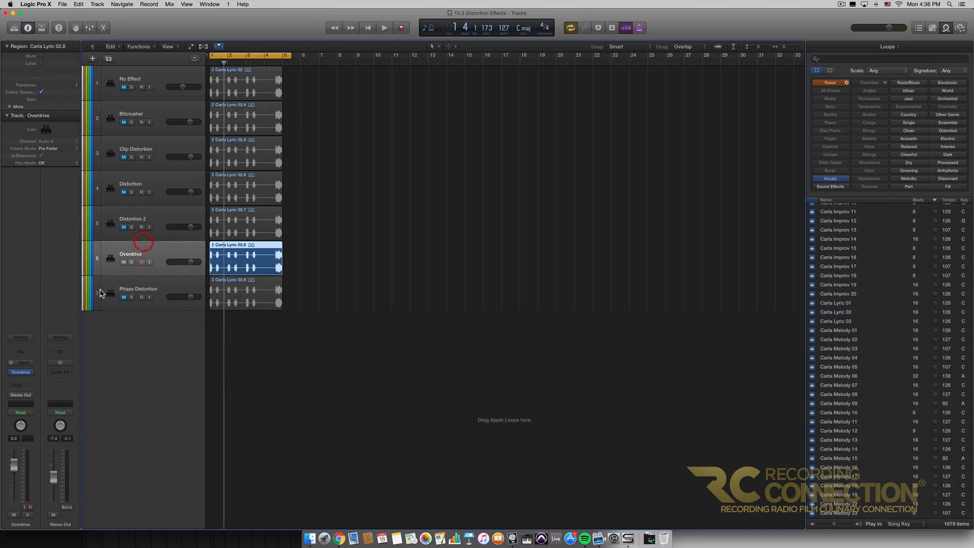
left_click(21, 373)
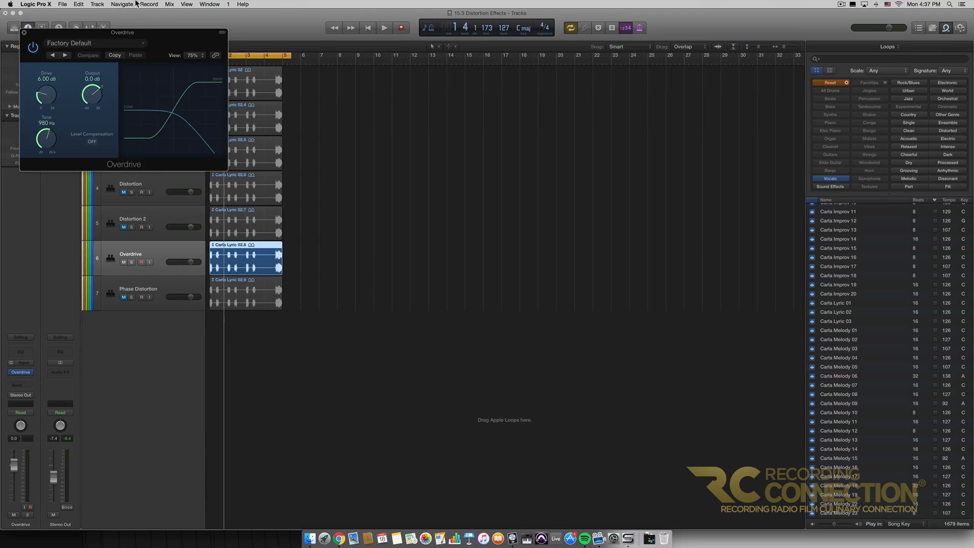
left_click_drag(164, 42, 474, 114)
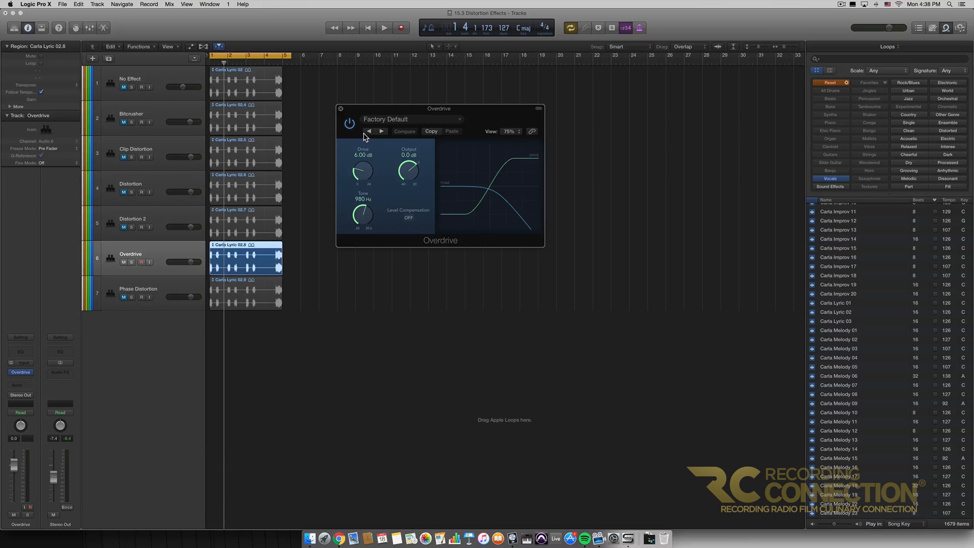
Bypass the Overdrive plug-in and play the dry vocal through to bar 5.
left_click(349, 125)
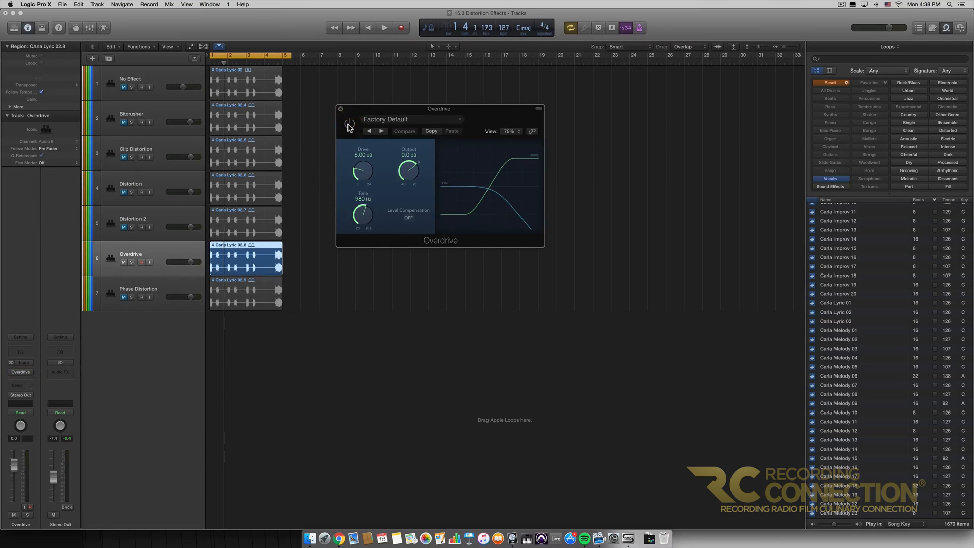
key("space")
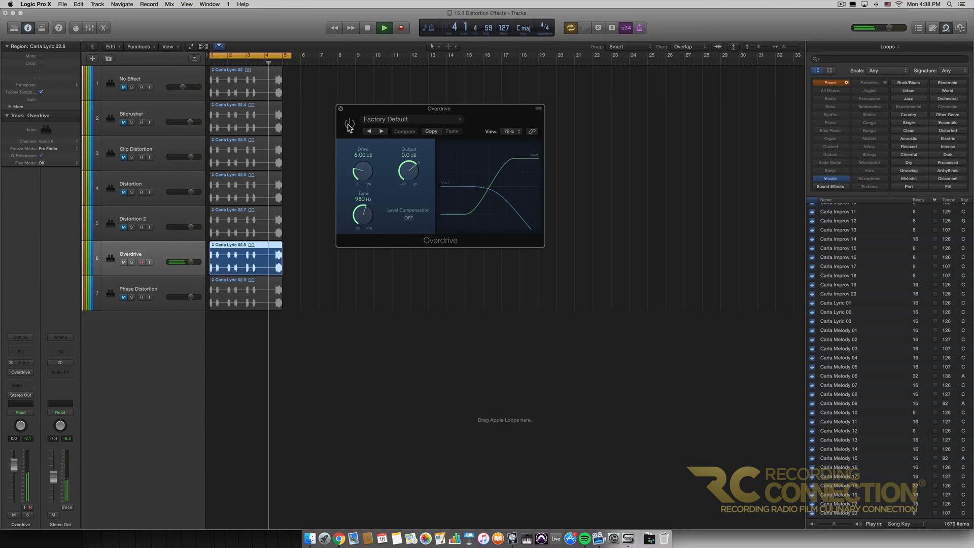
key("space")
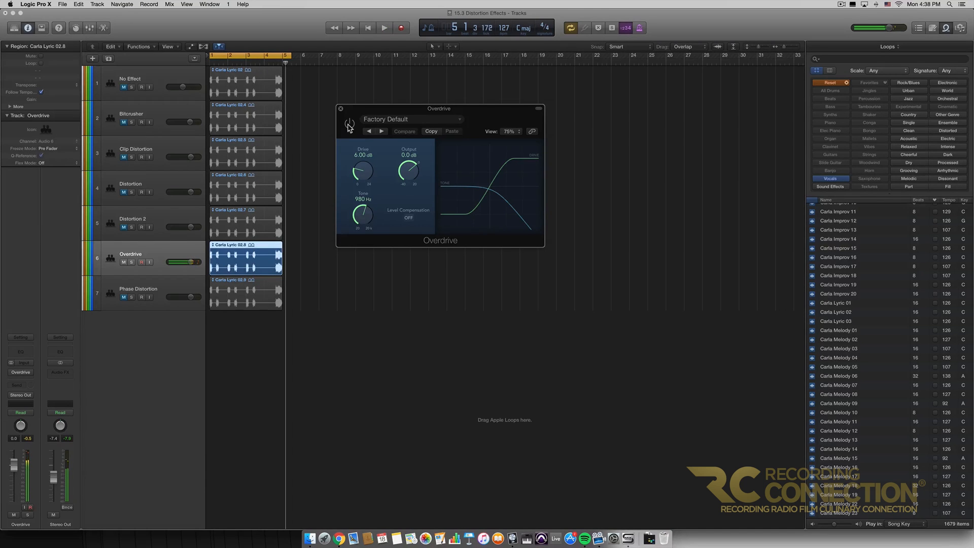
Re-enable the Overdrive plug-in, play the vocal from the start of the project, and return the playhead to the beginning.
left_click(349, 124)
left_click(368, 29)
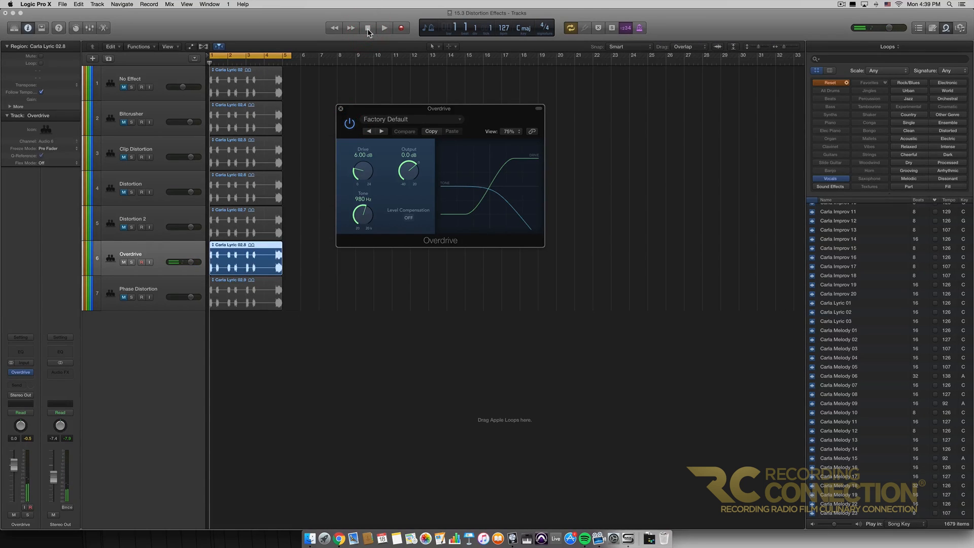
key("space")
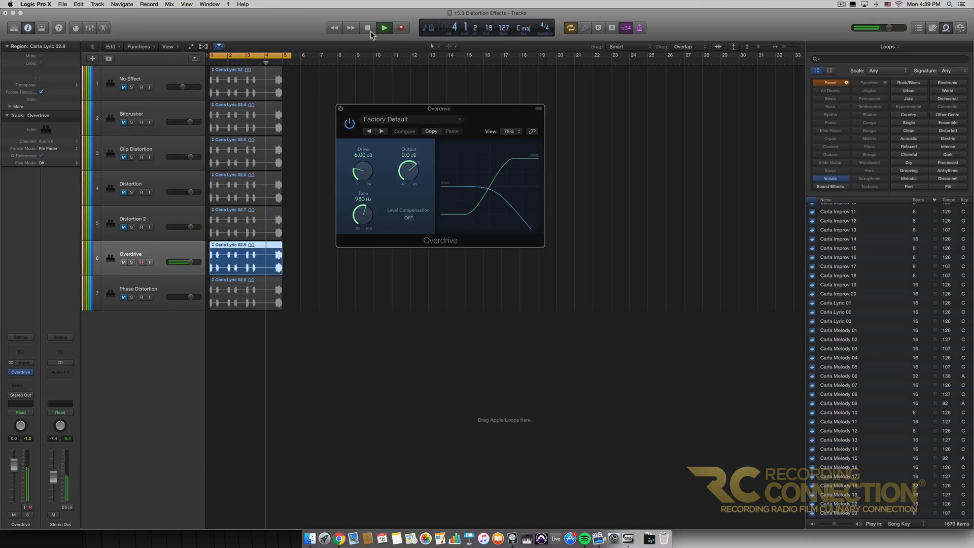
left_click(368, 29)
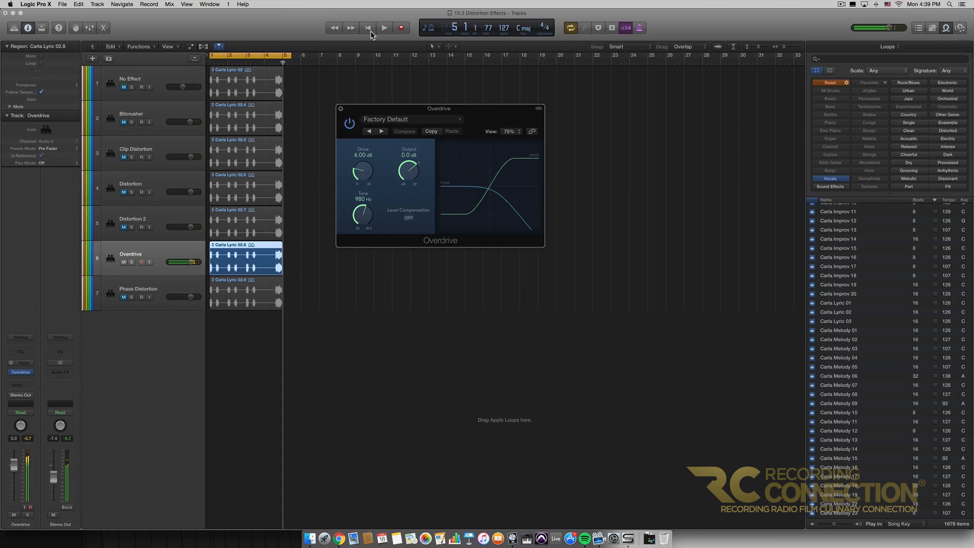
left_click(369, 29)
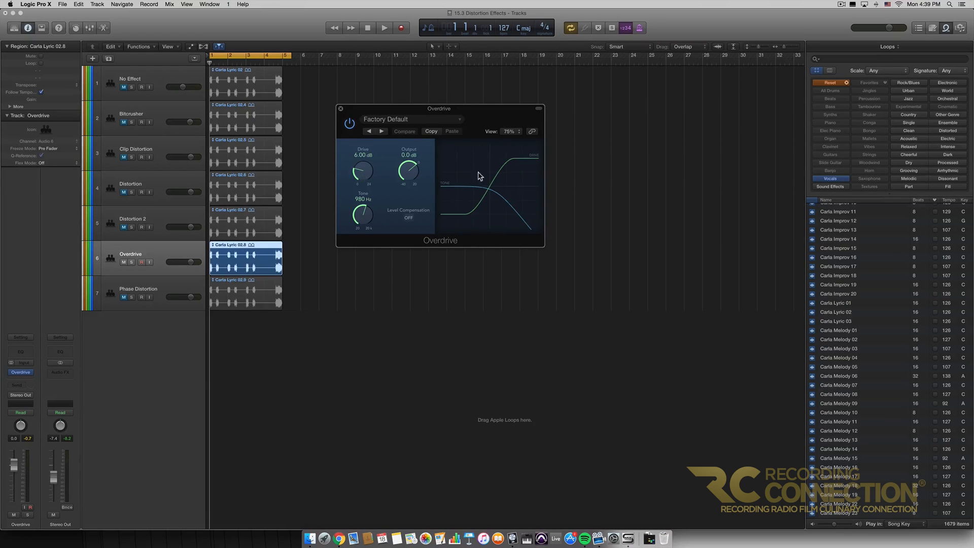
Toggle the Overdrive plug-in's bypass on and off, and close its window.
left_click(349, 124)
left_click(350, 124)
left_click(340, 108)
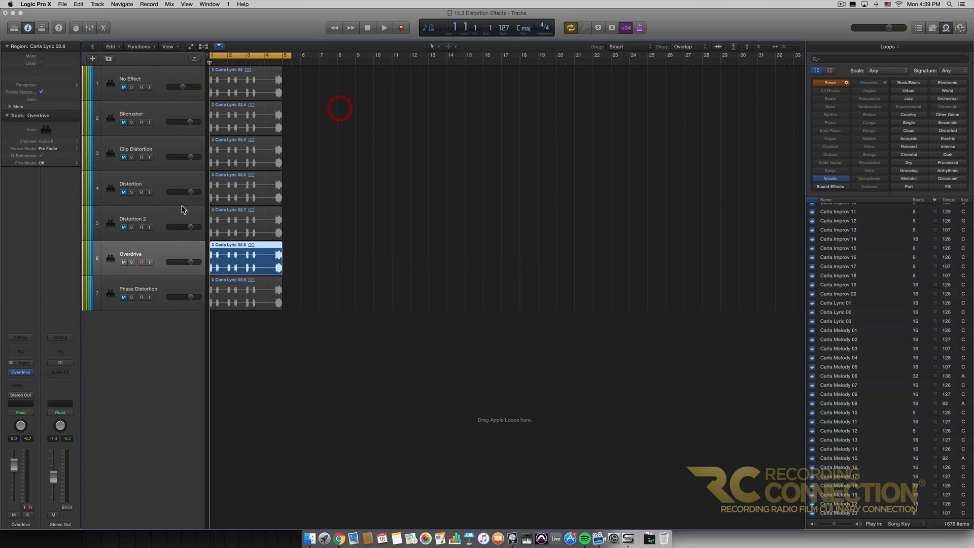
Mute the Overdrive track, unmute Phase Distortion, and open its Phase Distortion plug-in over the empty arrange area.
left_click(123, 262)
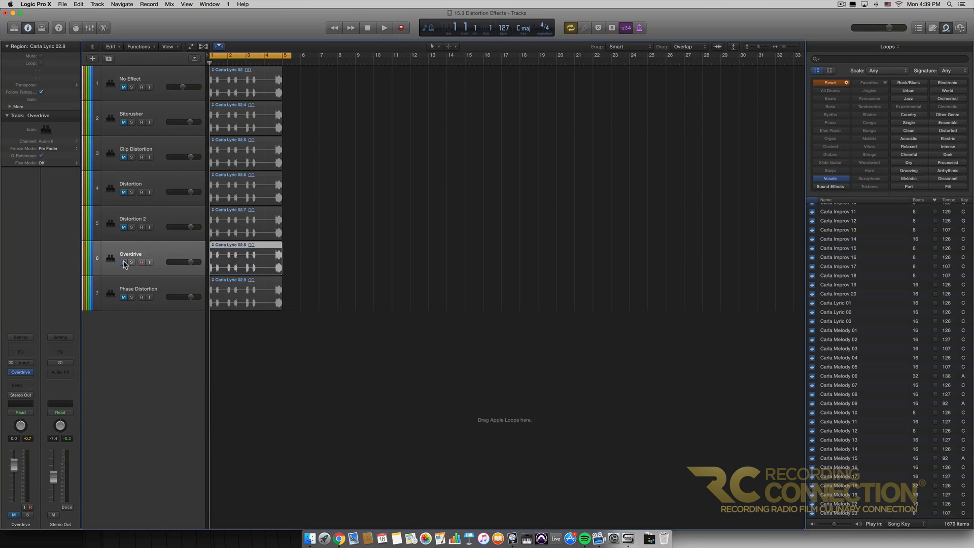
left_click(124, 297)
left_click(142, 289)
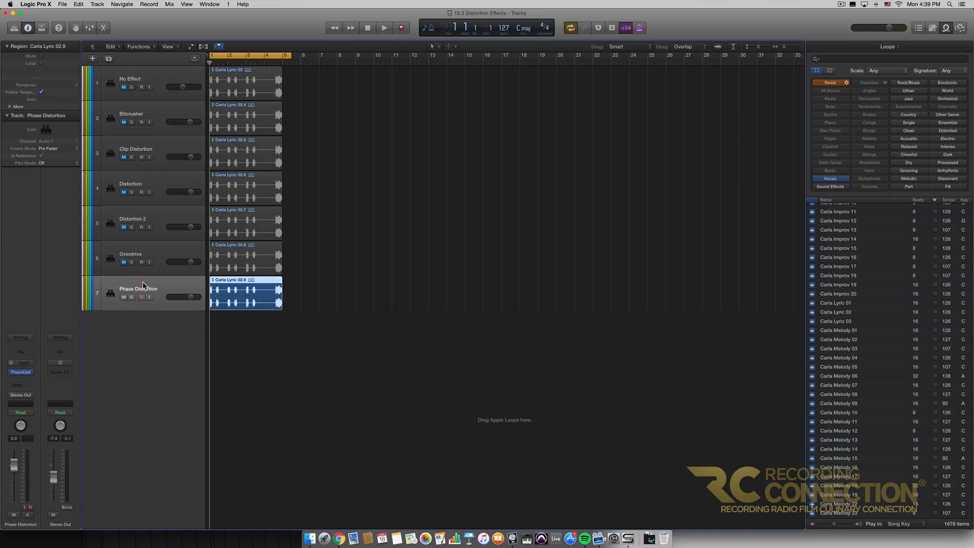
left_click(21, 372)
left_click_drag(213, 51, 487, 153)
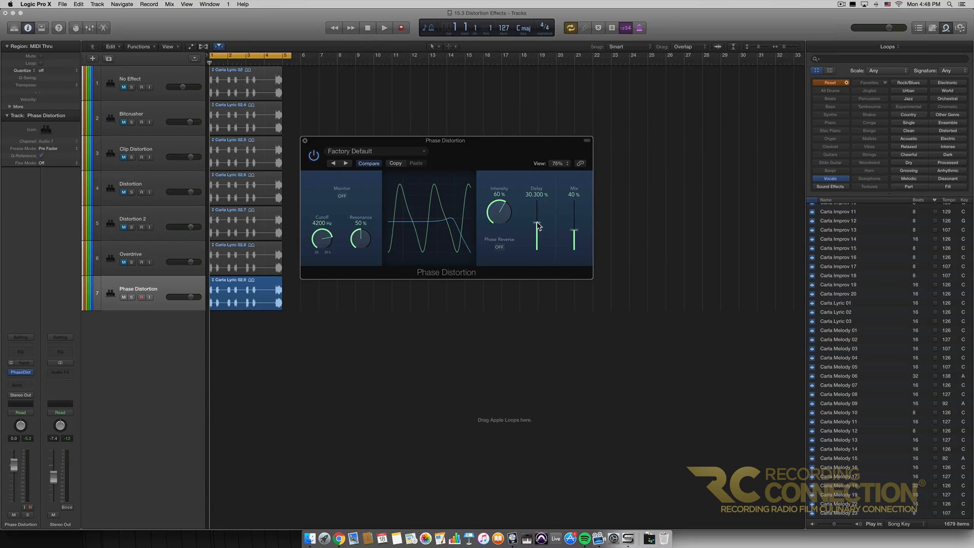
Play the vocal with the Phase Distortion Delay set to 0%, and recall the plug-in's default settings.
left_click_drag(538, 226, 537, 253)
key("space")
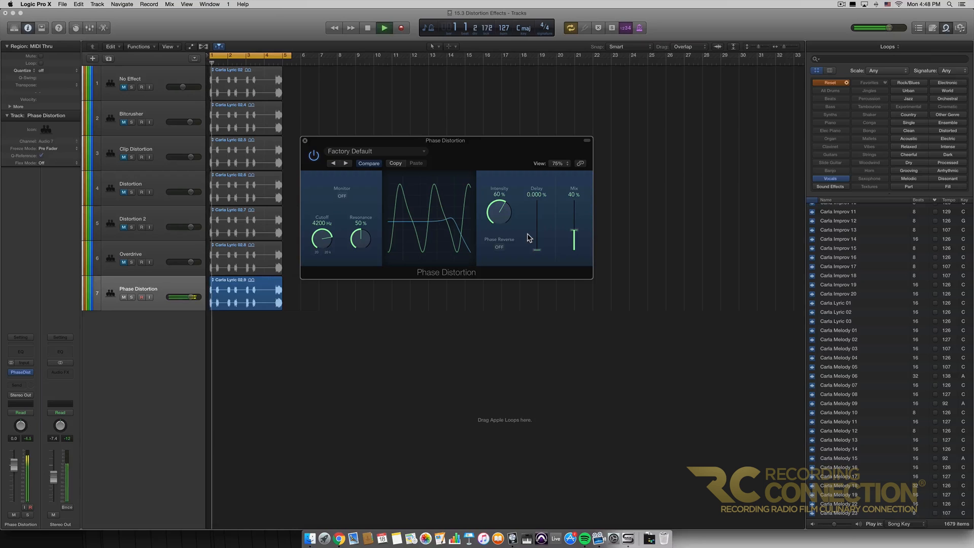
left_click(361, 153)
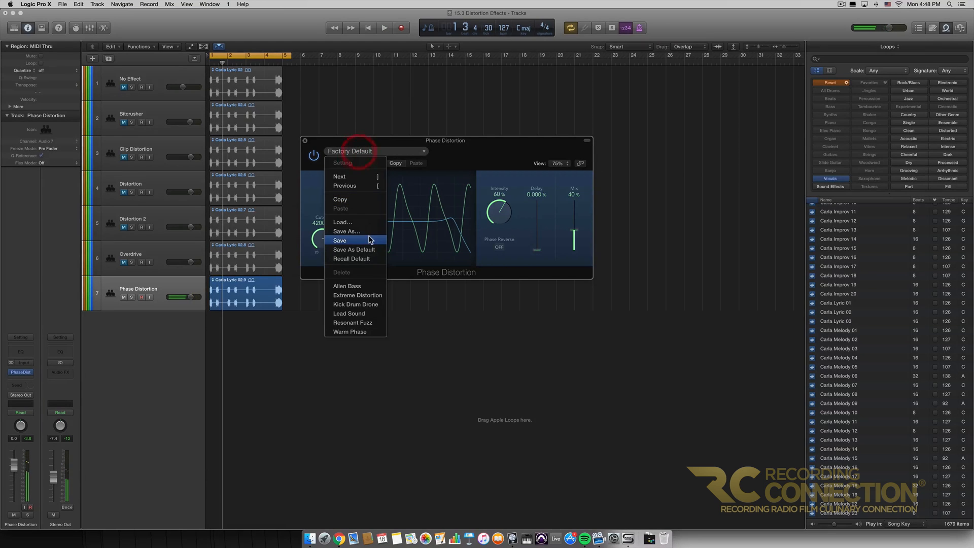
left_click(363, 259)
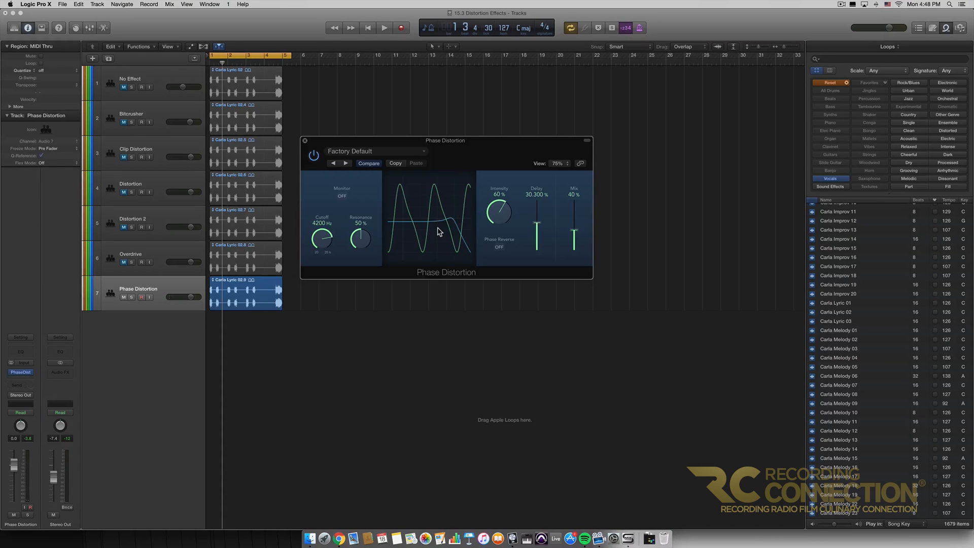
Turn on Monitor in the Phase Distortion plug-in, play the vocal, and return the playhead to the start.
left_click(342, 197)
key("space")
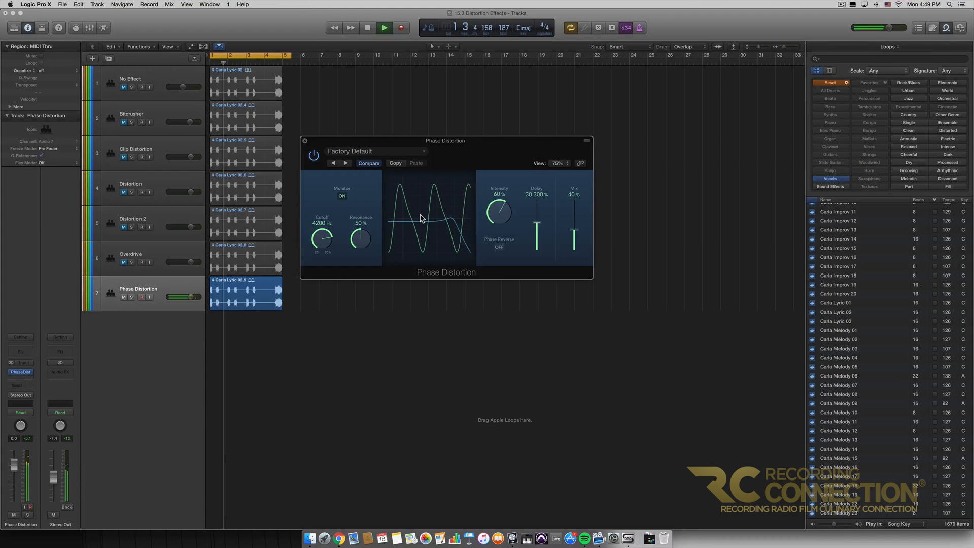
left_click(367, 28)
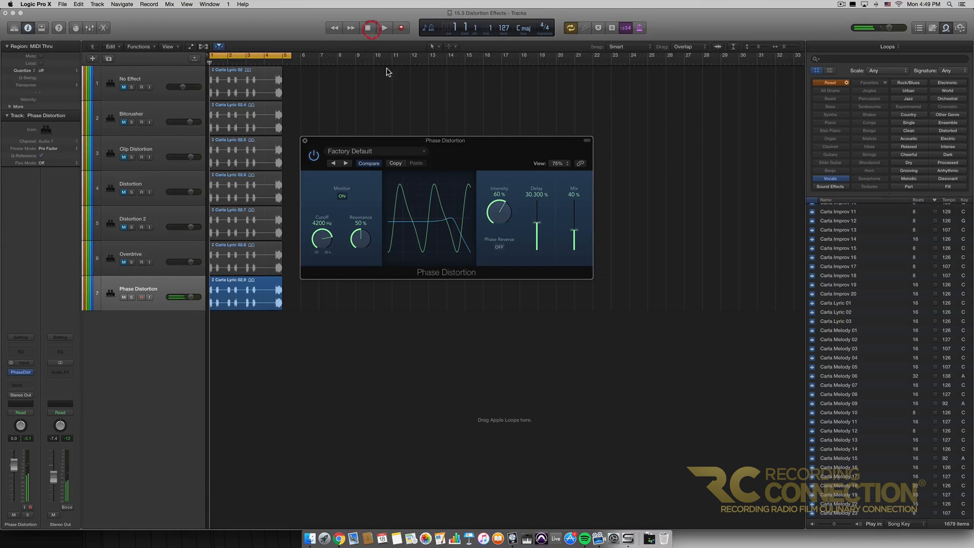
Turn off Monitor in Phase Distortion, set Cutoff to 3500 Hz and Delay to 31.4%, and play the vocal.
left_click(343, 196)
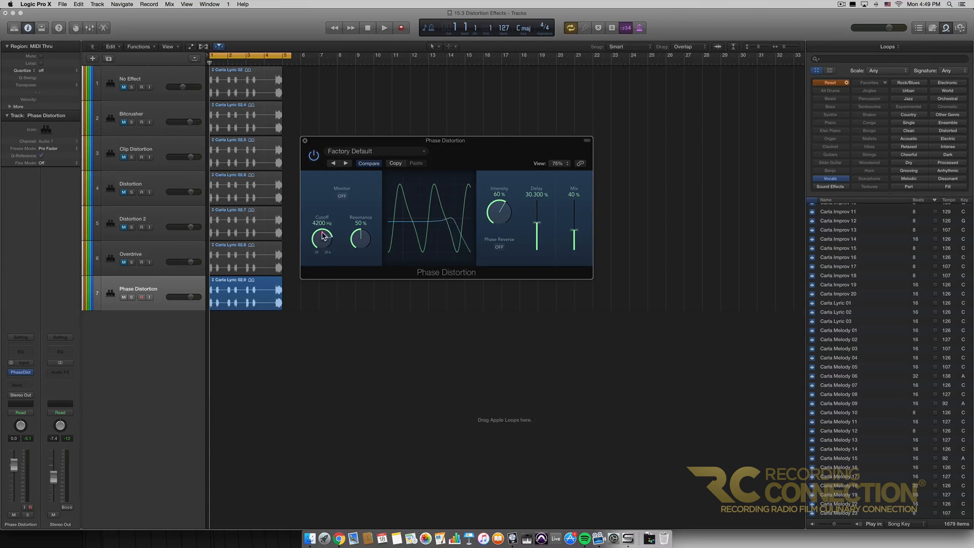
mouse_move(323, 236)
left_mouse_down()
mouse_move(320, 256)
mouse_move(320, 236)
mouse_move(356, 233)
mouse_move(321, 248)
left_mouse_up()
mouse_move(497, 212)
left_mouse_down()
mouse_move(504, 300)
mouse_move(482, 171)
mouse_move(487, 134)
mouse_move(501, 226)
mouse_move(497, 217)
left_mouse_up()
mouse_move(537, 225)
left_mouse_down()
mouse_move(537, 267)
mouse_move(541, 200)
mouse_move(539, 242)
mouse_move(538, 223)
left_mouse_up()
key("space")
key("space")
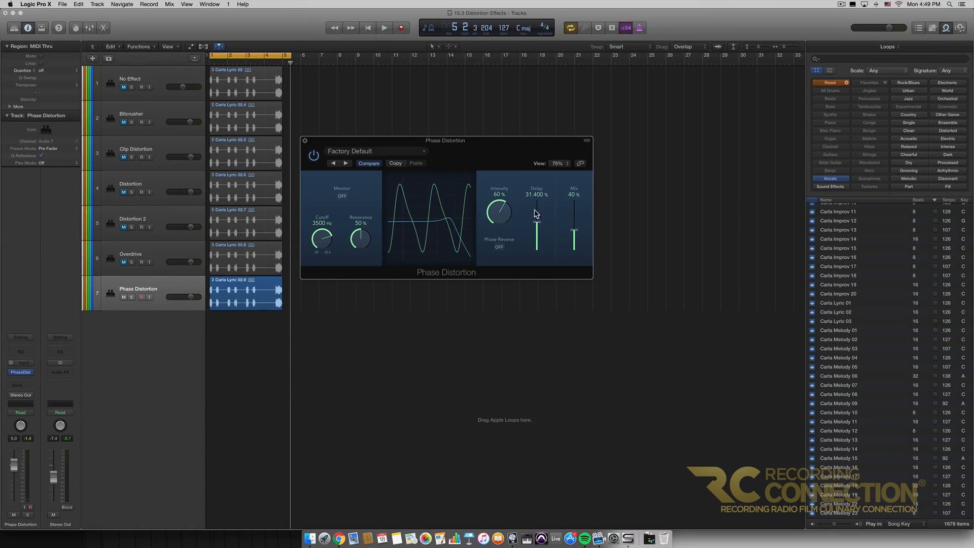
Toggle the Phase Distortion plug-in's Phase Reverse setting and return it to OFF.
left_click(500, 248)
left_click(500, 248)
left_click(500, 248)
Play the vocal with the Phase Distortion Mix at 0%, and set the Mix to 50% for another playback.
left_click_drag(574, 232, 580, 178)
left_click_drag(574, 203, 580, 273)
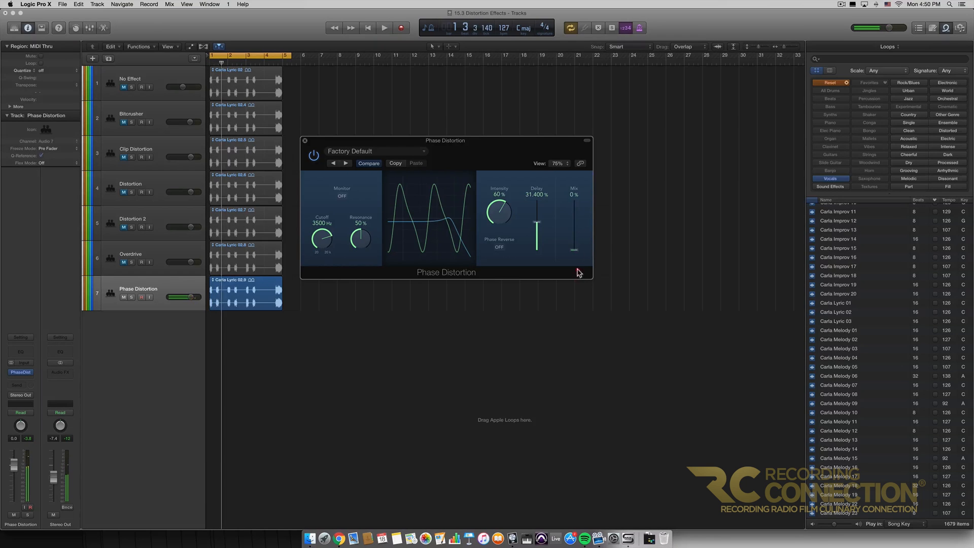
key("space")
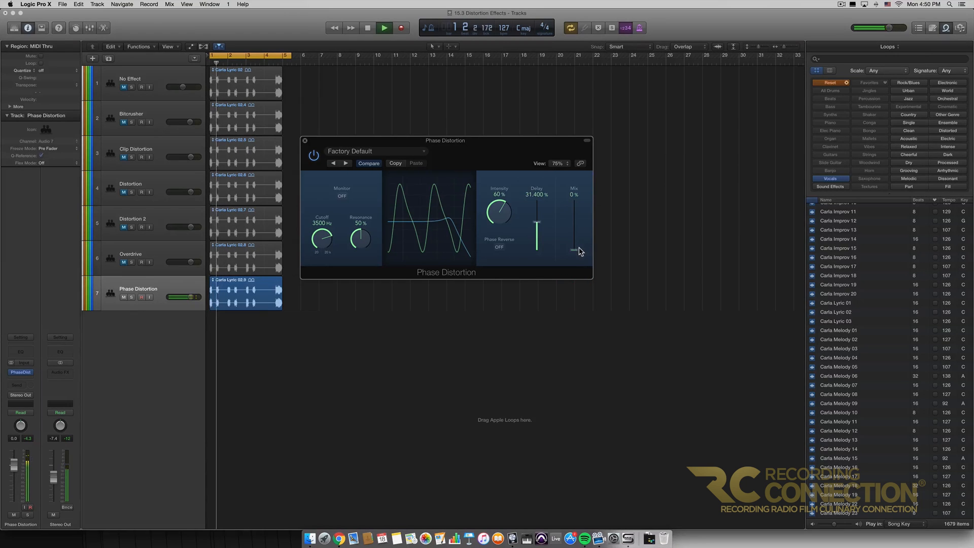
key("space")
left_click_drag(580, 251, 586, 229)
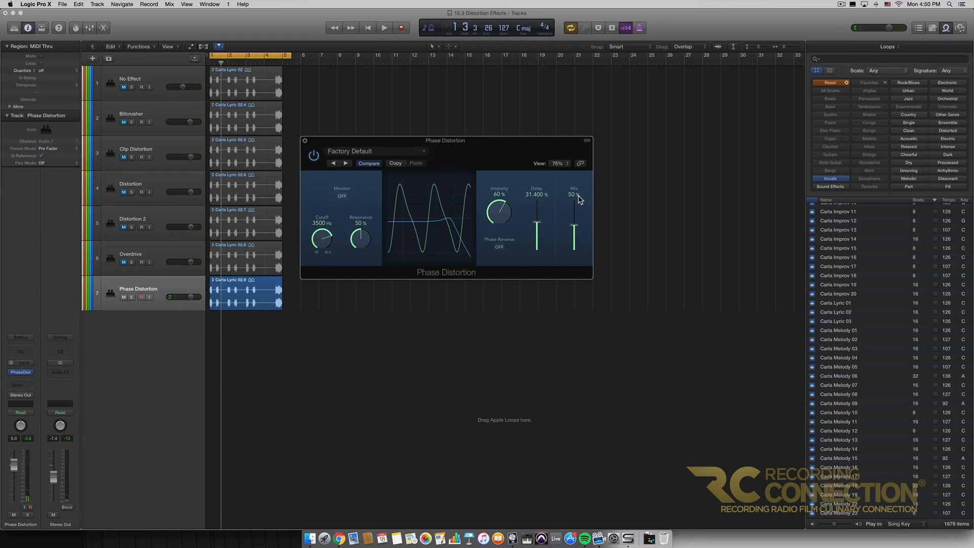
key("space")
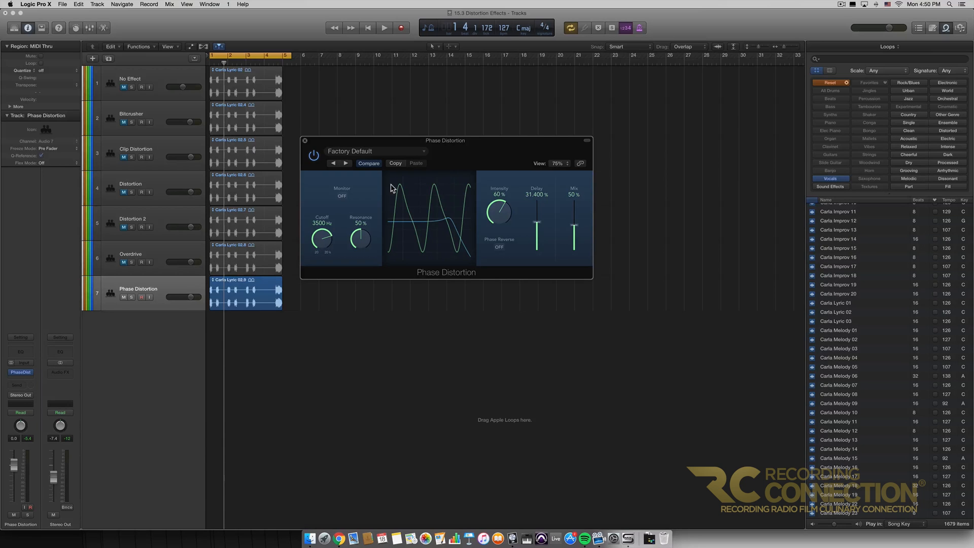
Look through the Phase Distortion plug-in's presets while keeping Factory Default, and shift its window slightly.
left_click(405, 151)
left_click(403, 152)
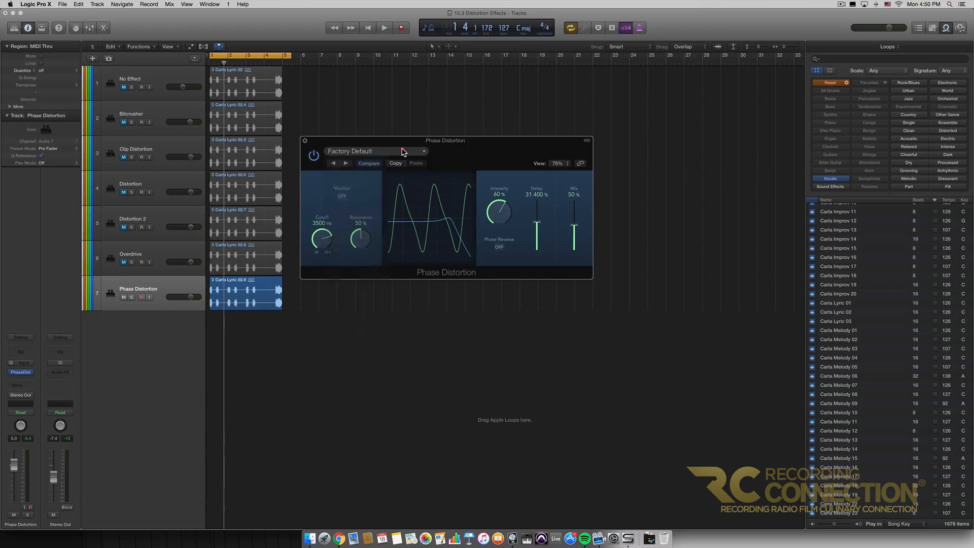
left_click(404, 152)
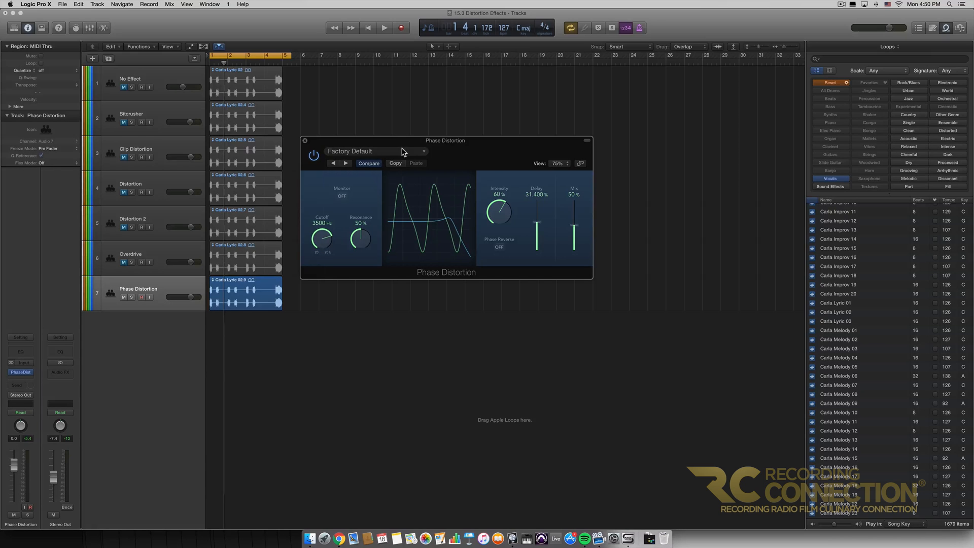
left_click_drag(464, 154, 468, 152)
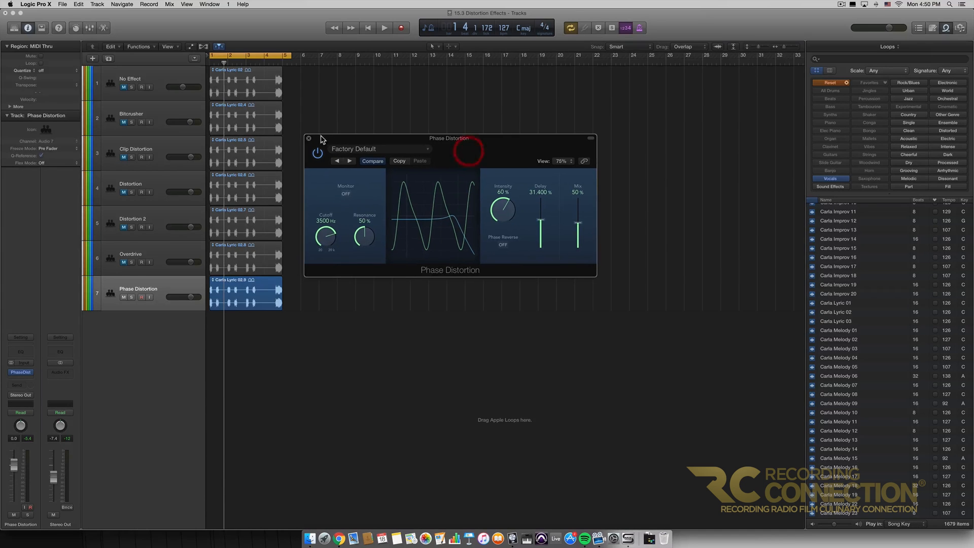